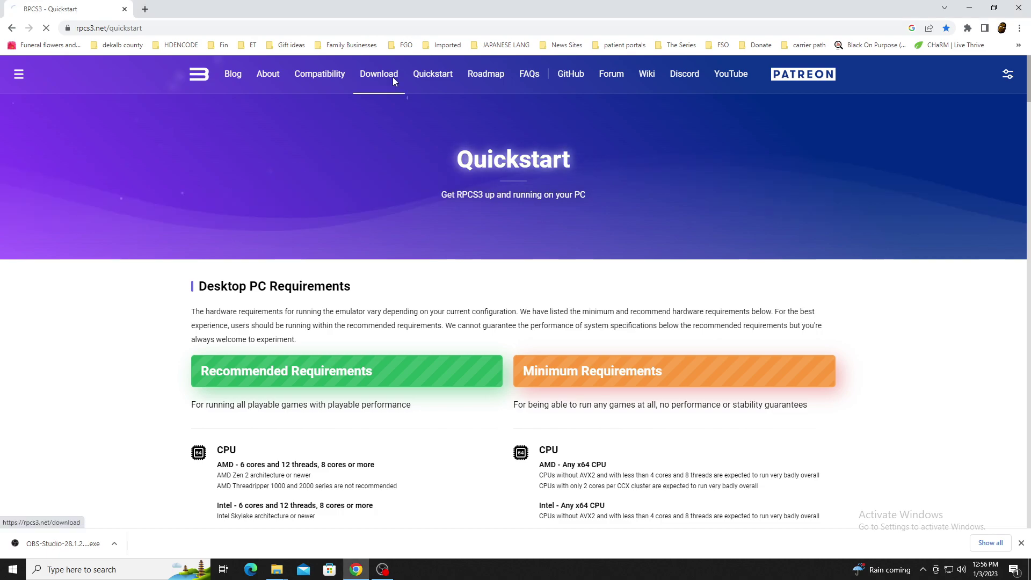
# Download the latest Windows build of RPCS3 from the site's download page
pyautogui.click(392, 76)
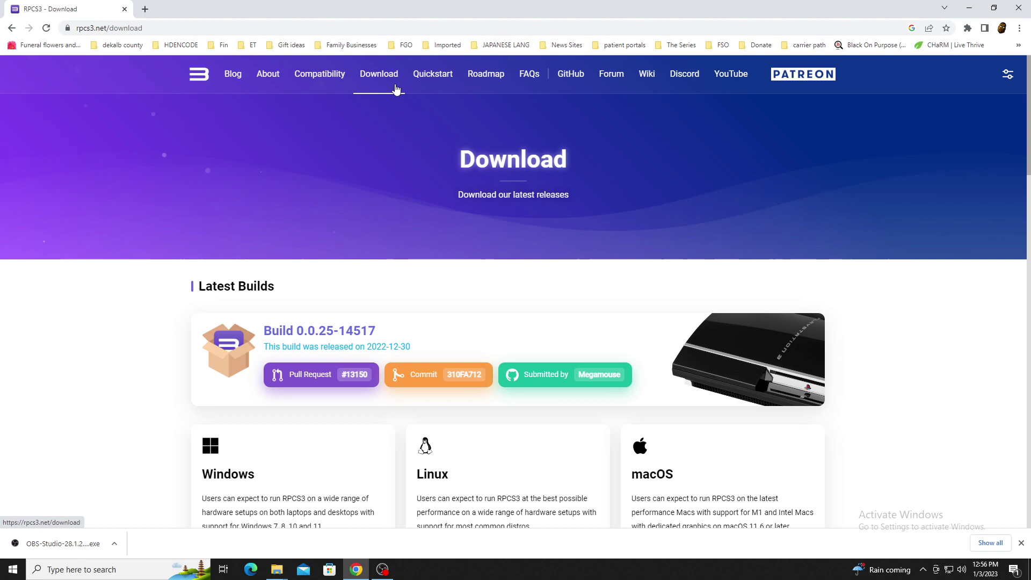
pyautogui.scroll(-2, 396, 87)
pyautogui.scroll(-3, 396, 90)
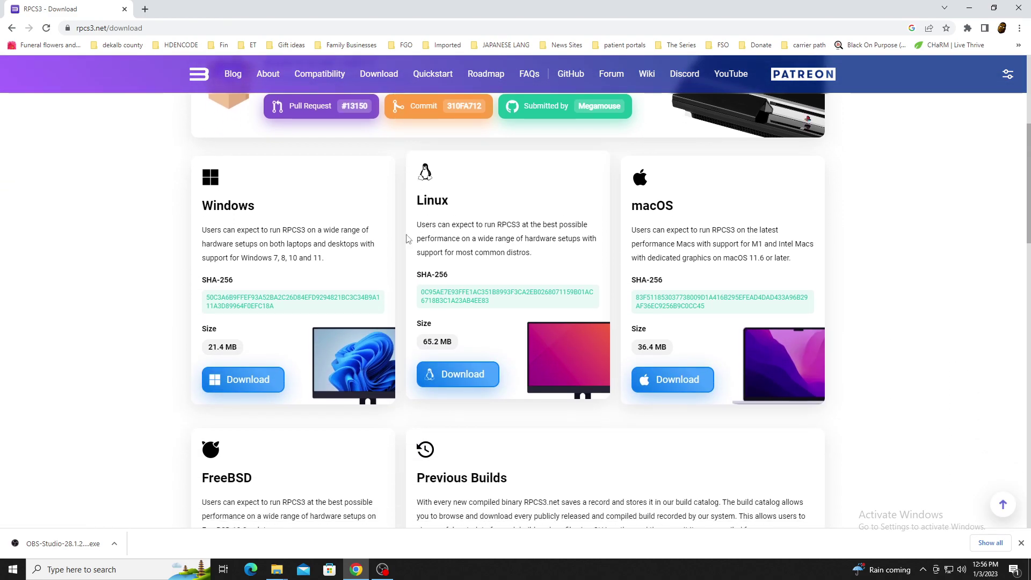
pyautogui.click(239, 383)
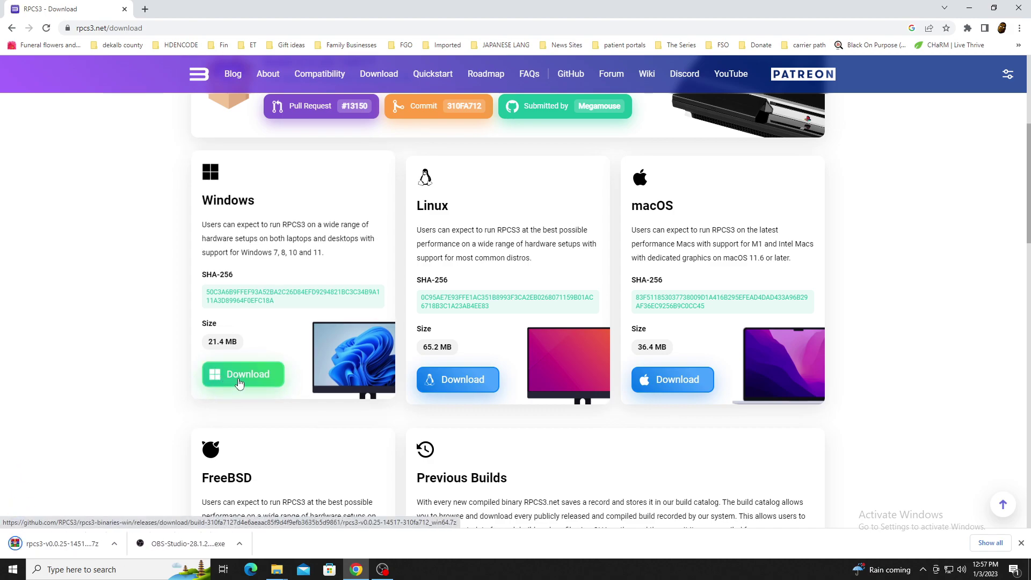
pyautogui.scroll(-3, 226, 370)
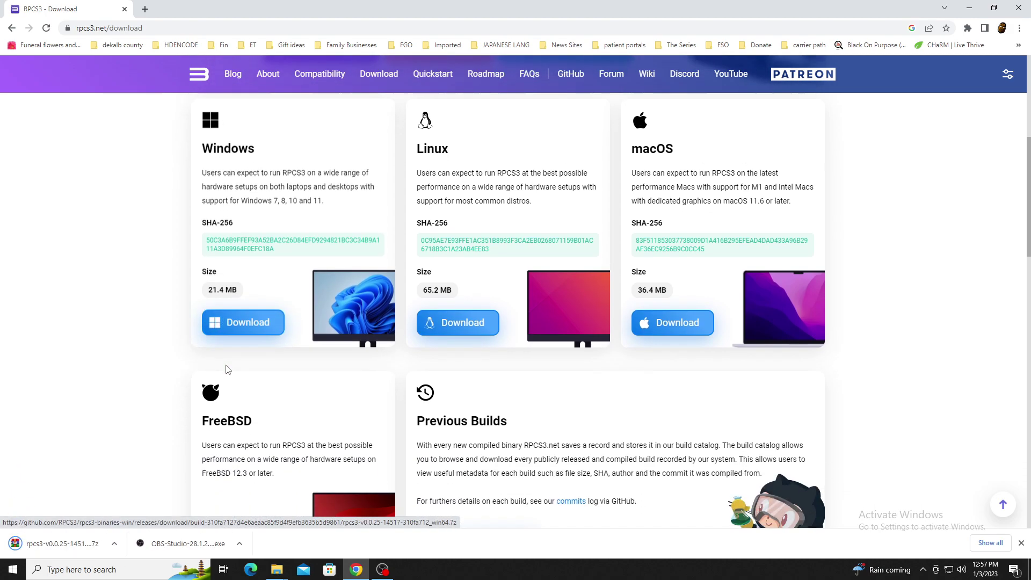
# Open the PlayStation 3 System Software link in the Software Requirements section of the Quickstart page
pyautogui.scroll(7, 225, 371)
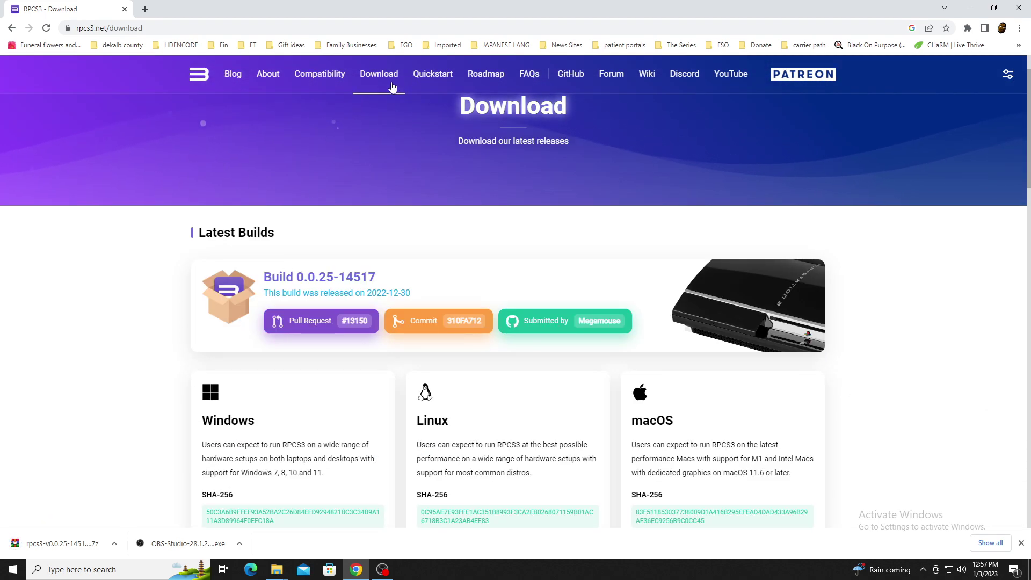
pyautogui.click(424, 75)
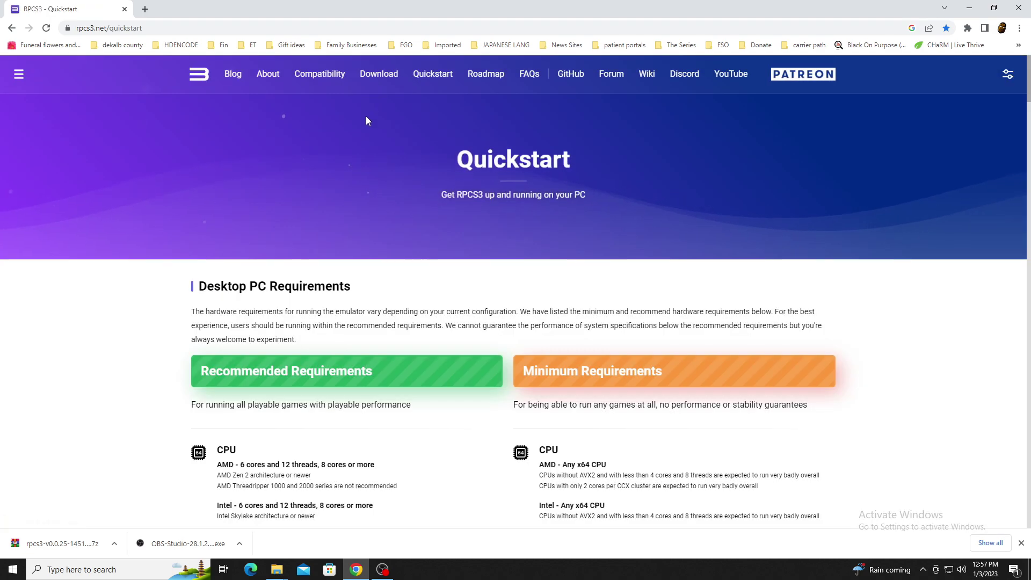
pyautogui.scroll(-3, 300, 141)
pyautogui.scroll(-8, 299, 144)
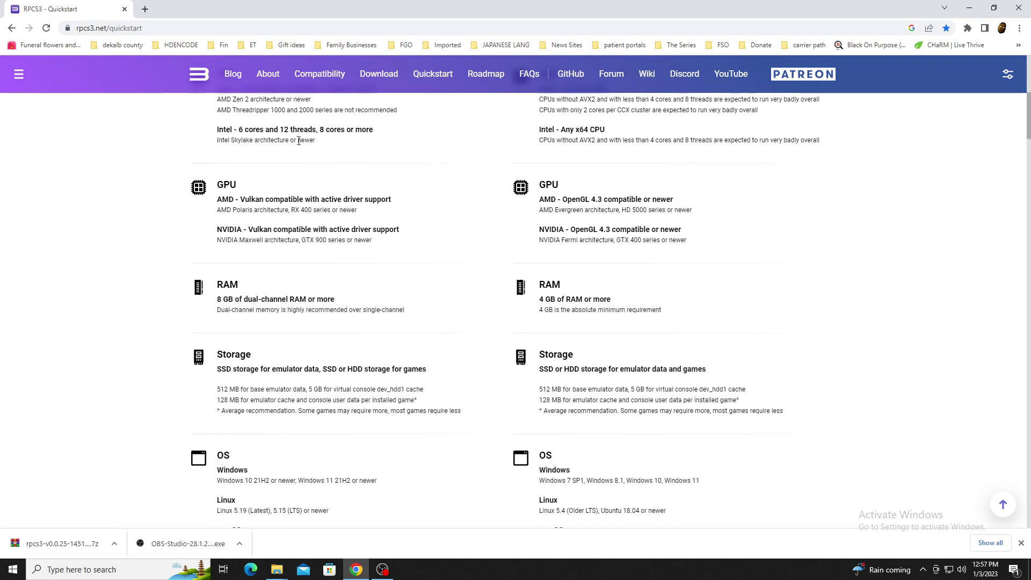
pyautogui.scroll(-5, 295, 144)
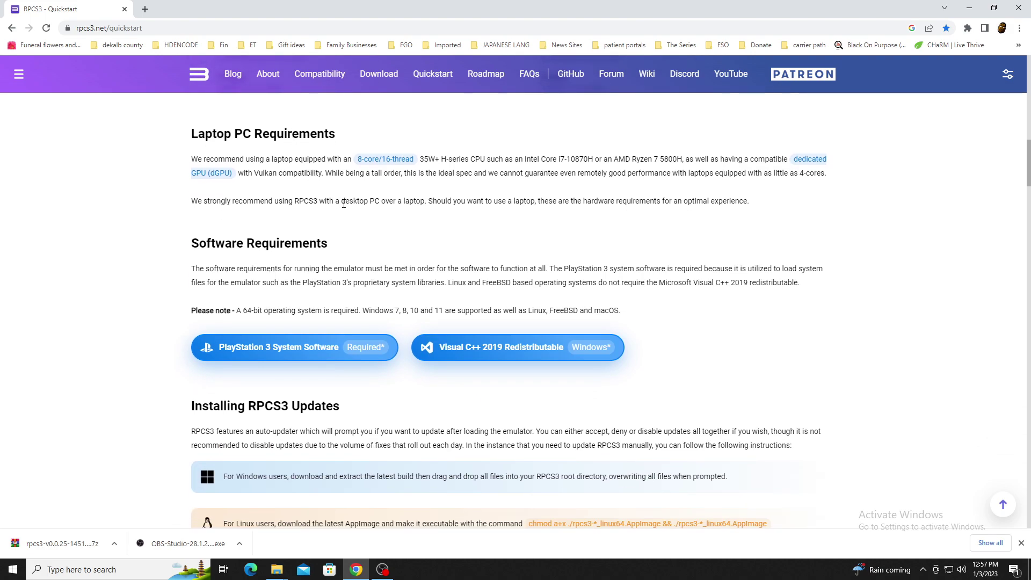
pyautogui.click(315, 350)
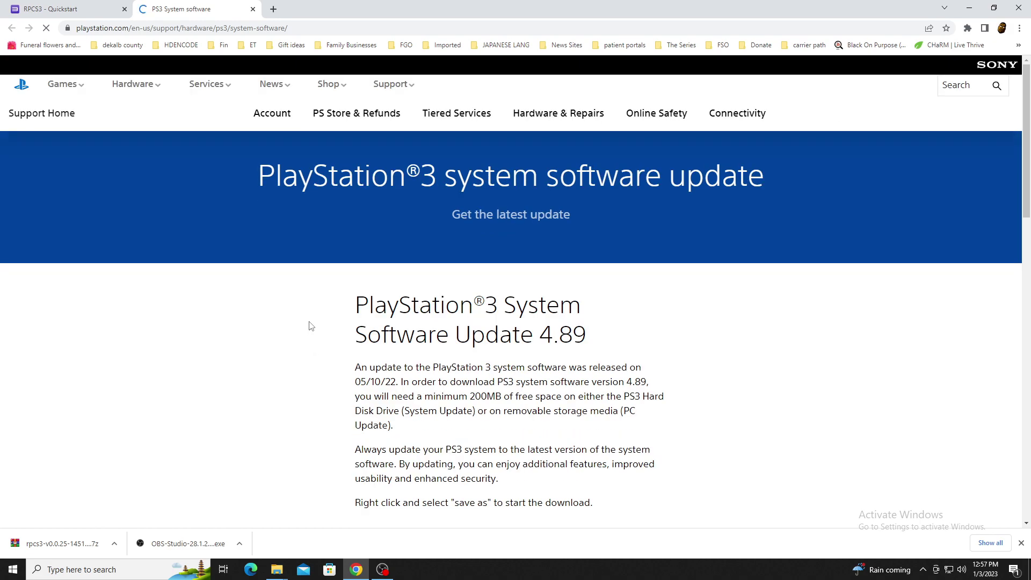
# Save the PS3 update file as PS3UPDAT.PUP in the Downloads folder and keep the blocked download
pyautogui.scroll(-1, 312, 232)
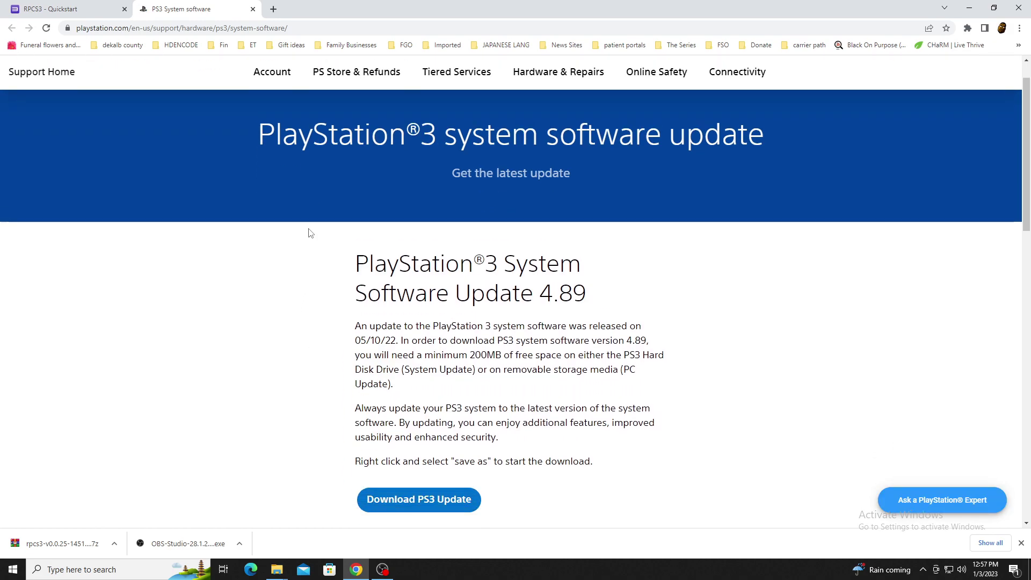
pyautogui.scroll(-2, 308, 236)
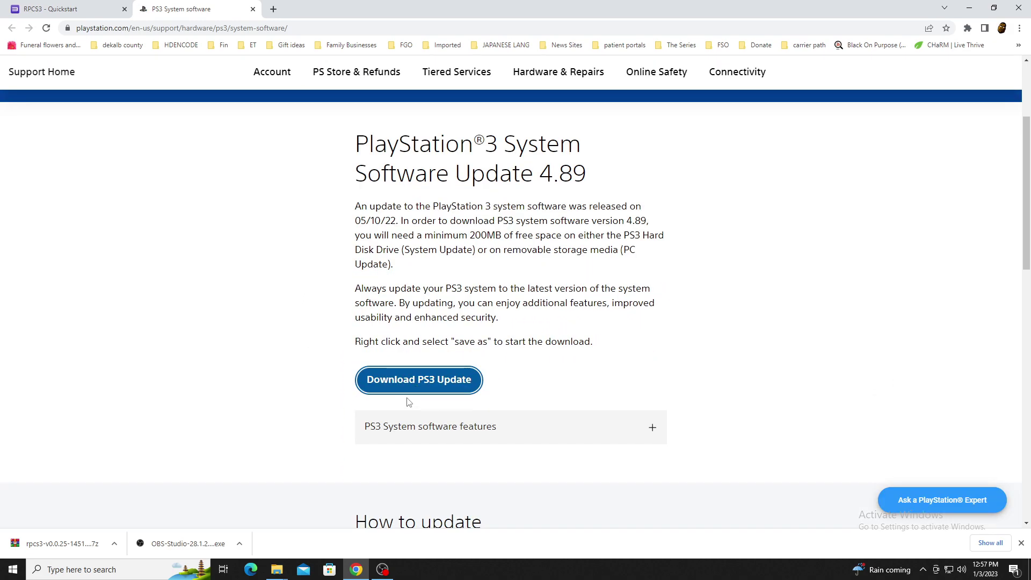
pyautogui.scroll(-2, 408, 402)
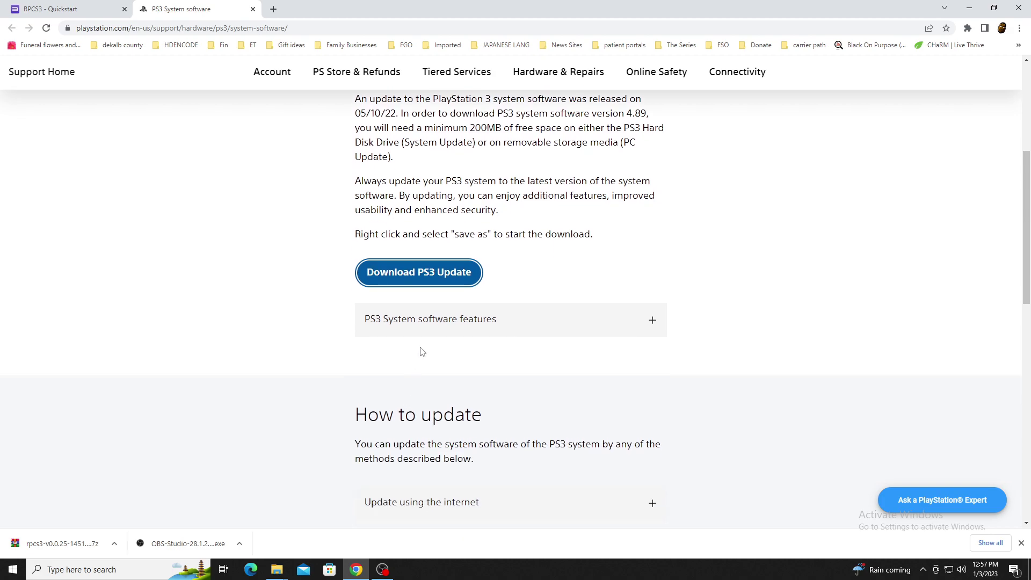
pyautogui.rightClick(422, 277)
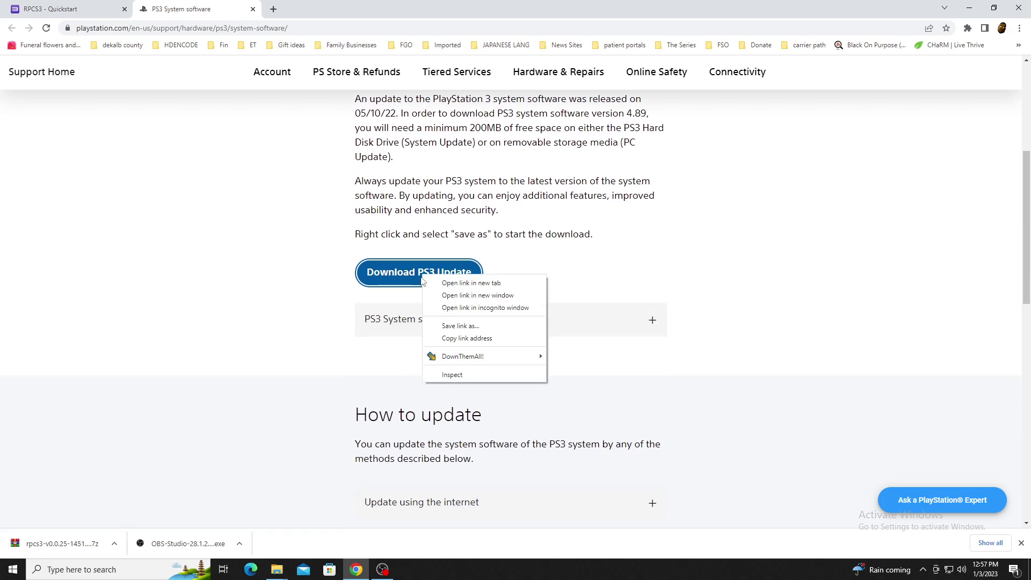
pyautogui.click(461, 325)
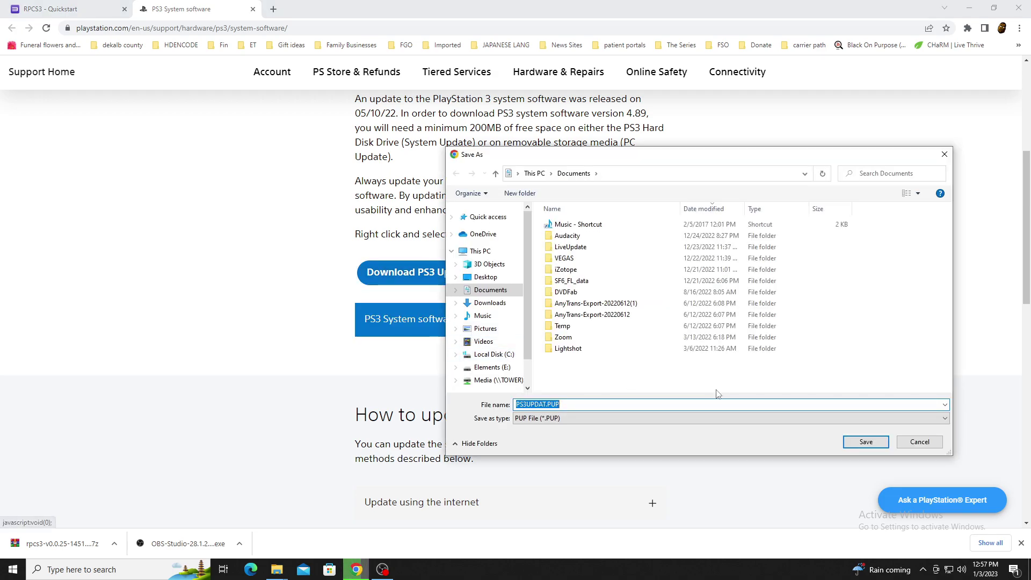
pyautogui.click(489, 303)
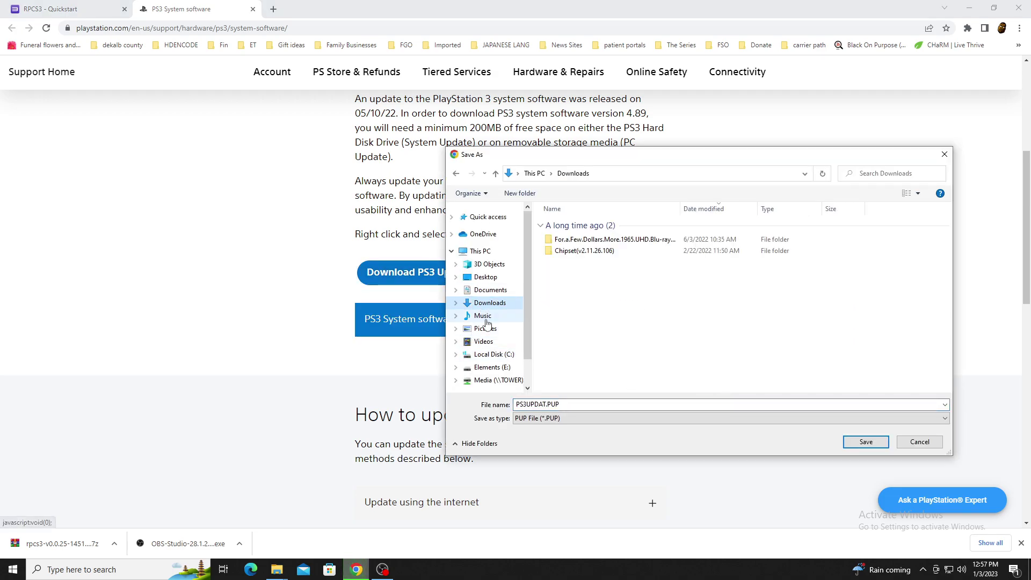
pyautogui.click(866, 442)
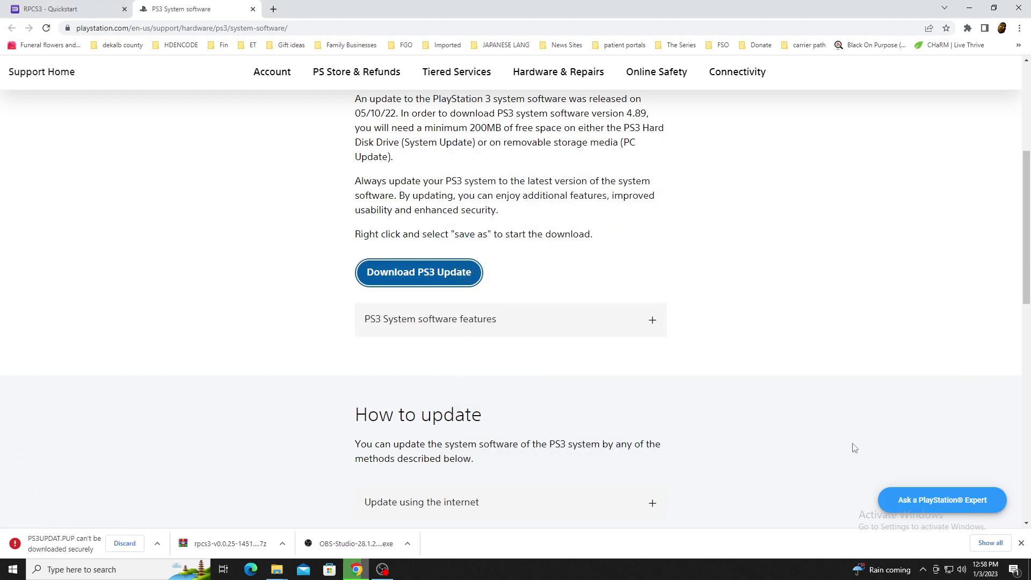
pyautogui.click(158, 545)
pyautogui.click(172, 510)
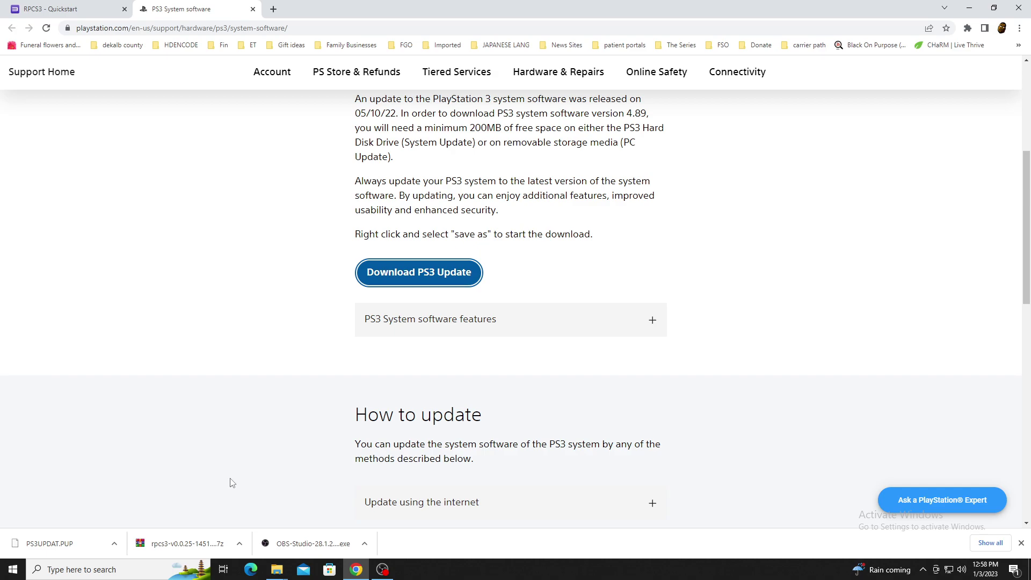
pyautogui.scroll(-1, 225, 482)
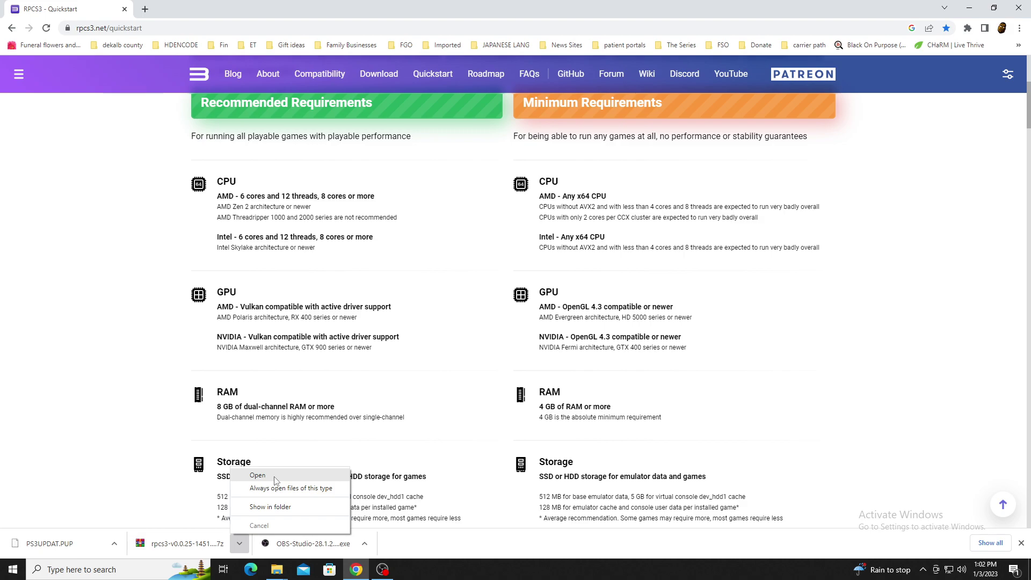
# Open the downloaded RPCS3 archive and extract its contents to C:\emulator\RPCS3
pyautogui.click(258, 475)
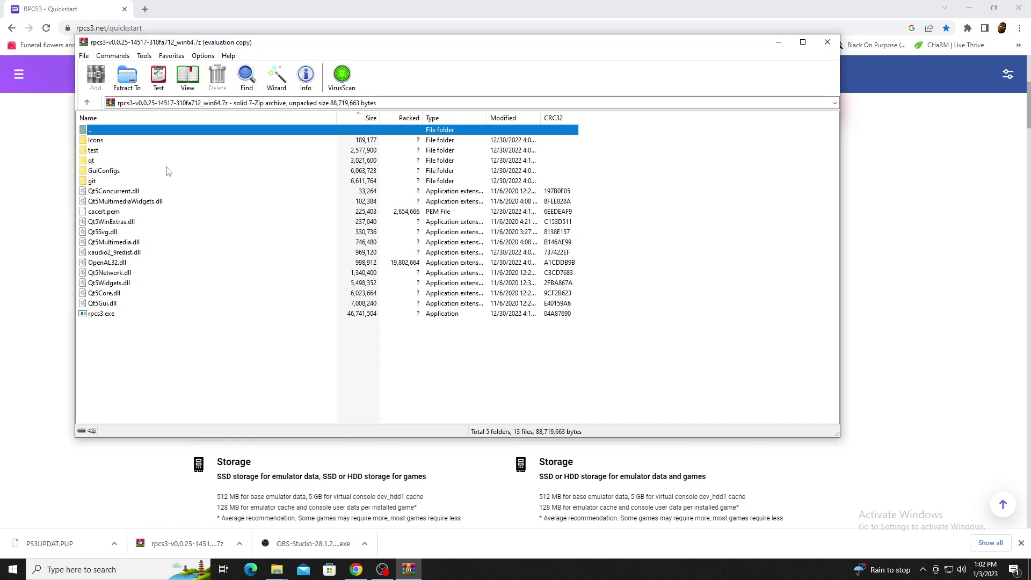
pyautogui.click(129, 87)
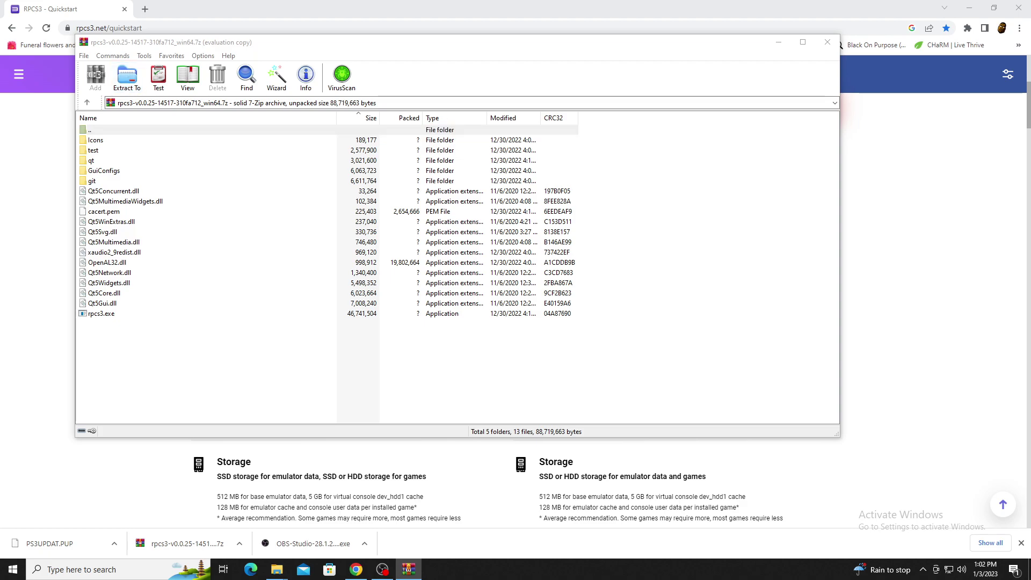
pyautogui.moveTo(373, 117); pyautogui.dragTo(260, 129)
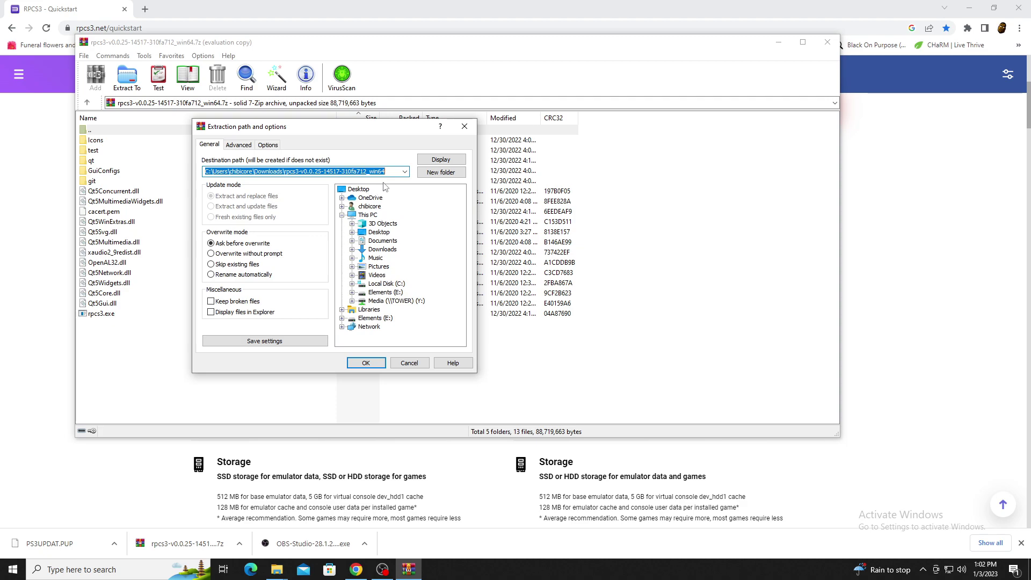
pyautogui.click(407, 173)
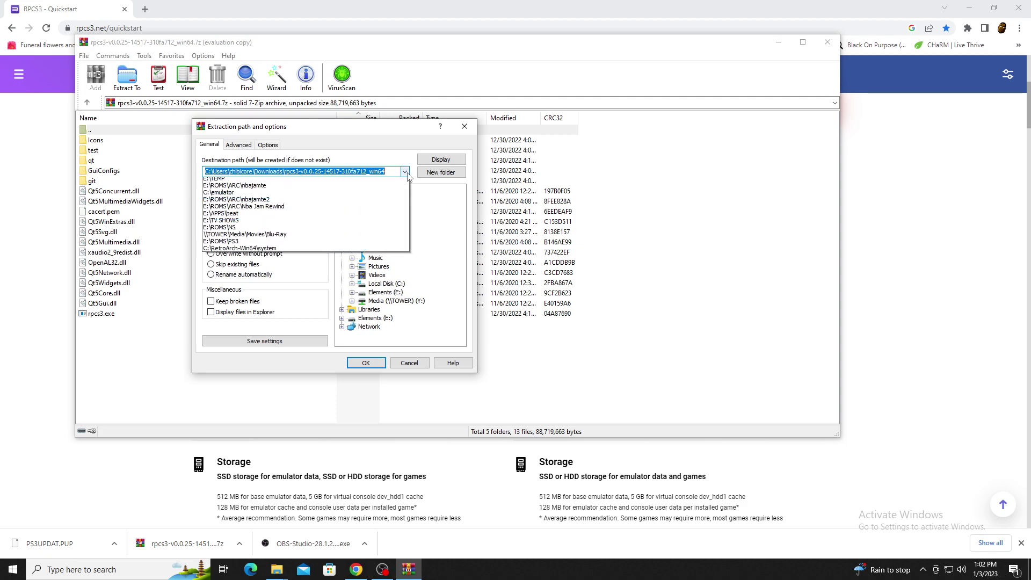
pyautogui.click(407, 172)
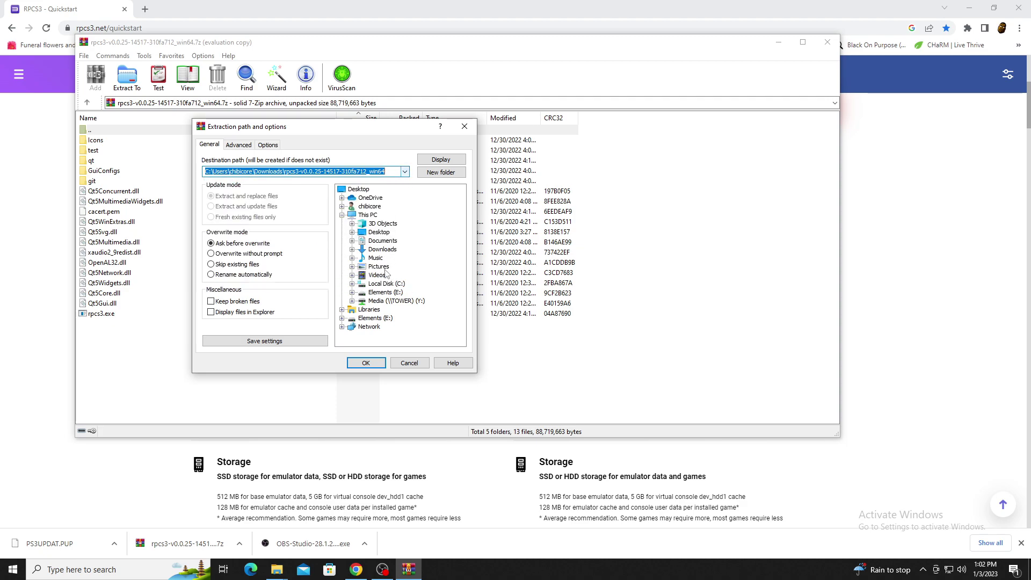
pyautogui.click(352, 284)
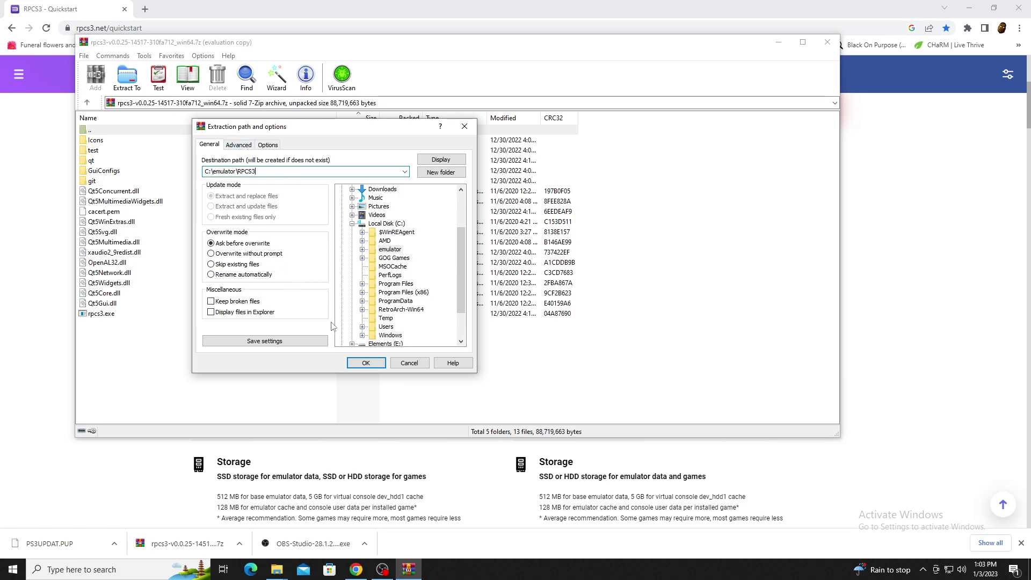
pyautogui.click(367, 363)
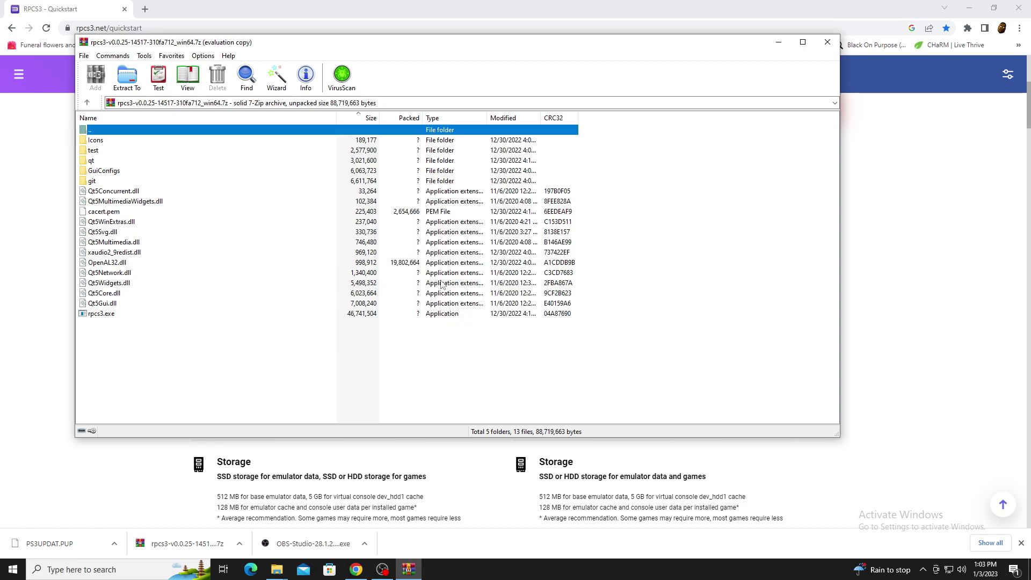
pyautogui.hotkey('alt', 'F4')
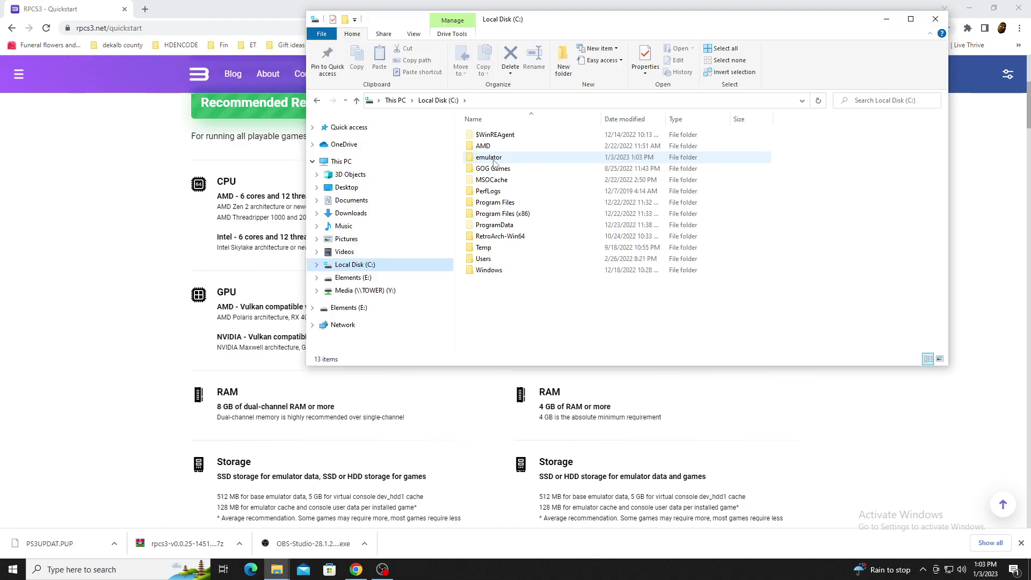
# Launch rpcs3.exe from the emulator\RPCS3 folder and continue past the welcome dialog, confirming the Quickstart guide was read
pyautogui.doubleClick(495, 157)
pyautogui.doubleClick(485, 146)
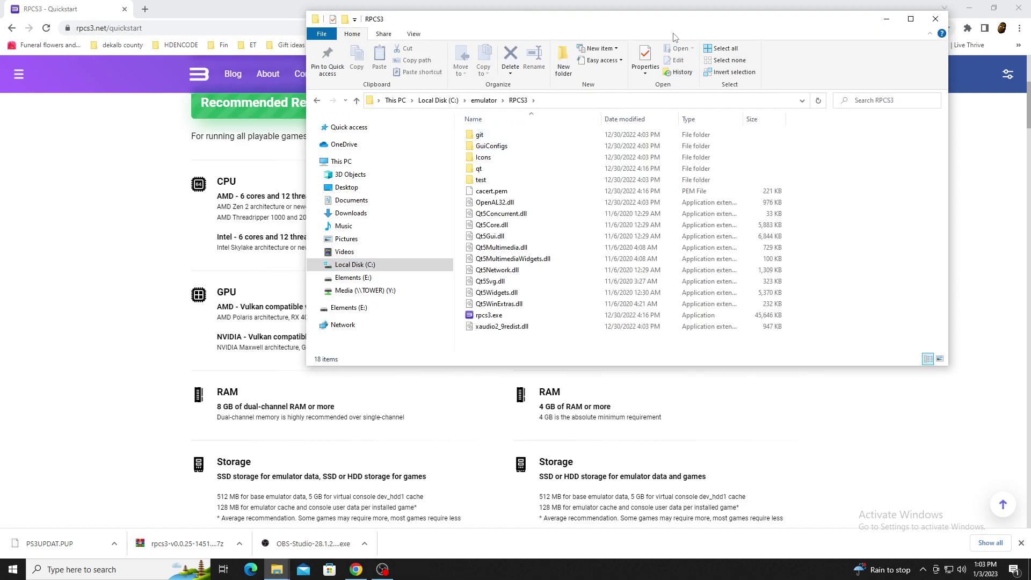
pyautogui.moveTo(673, 27); pyautogui.dragTo(570, 38)
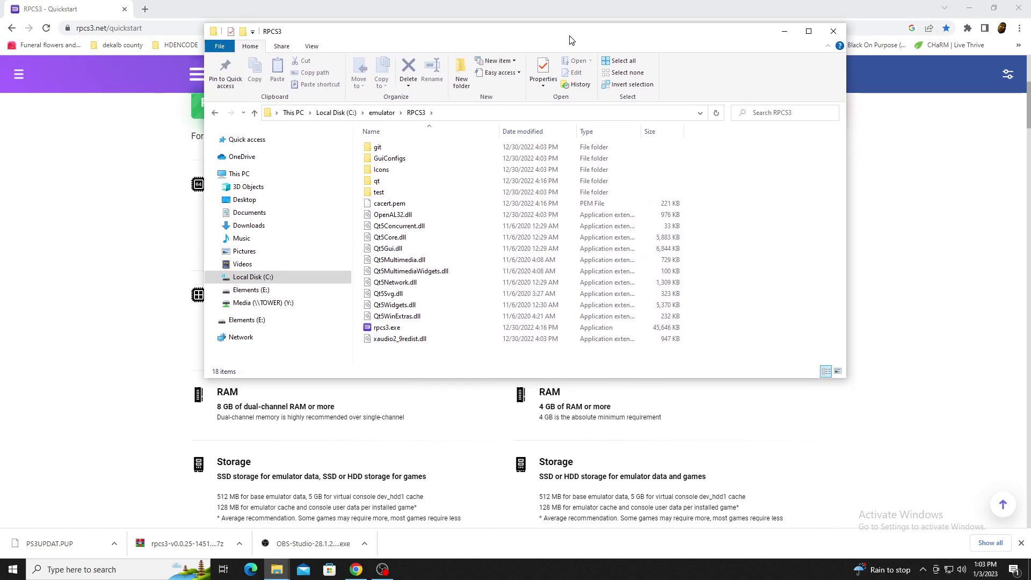
pyautogui.doubleClick(401, 331)
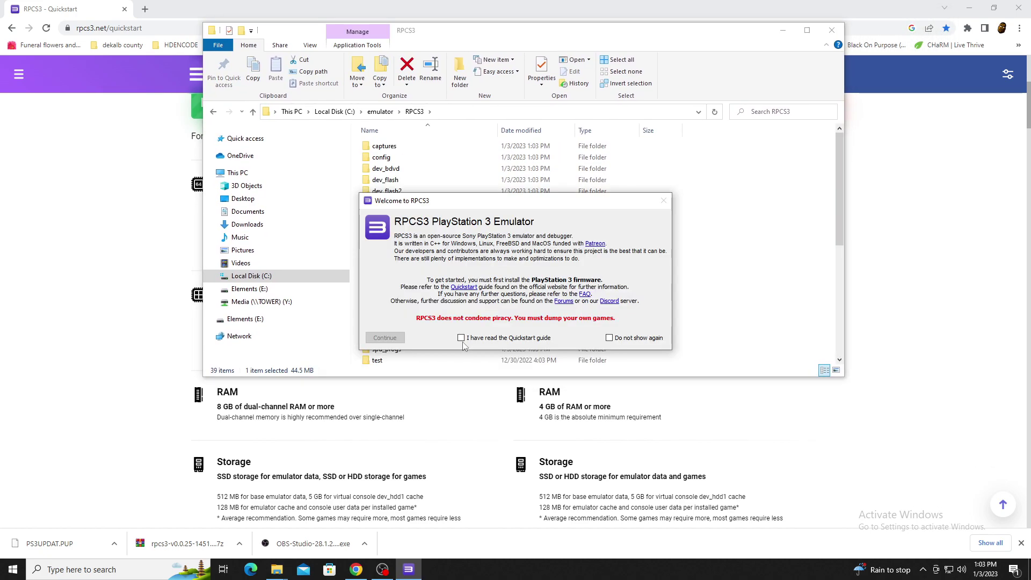
pyautogui.click(461, 338)
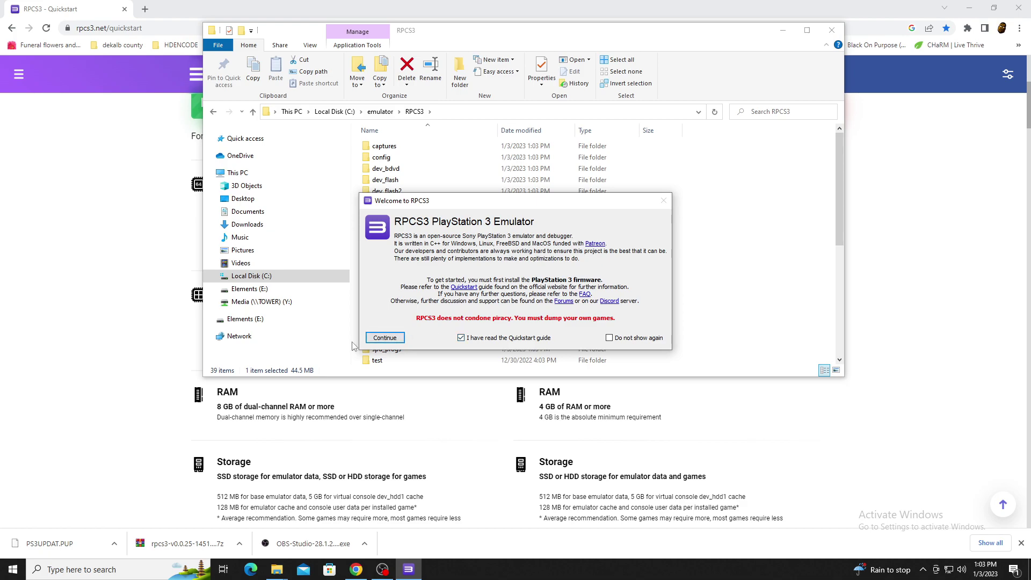
pyautogui.click(385, 338)
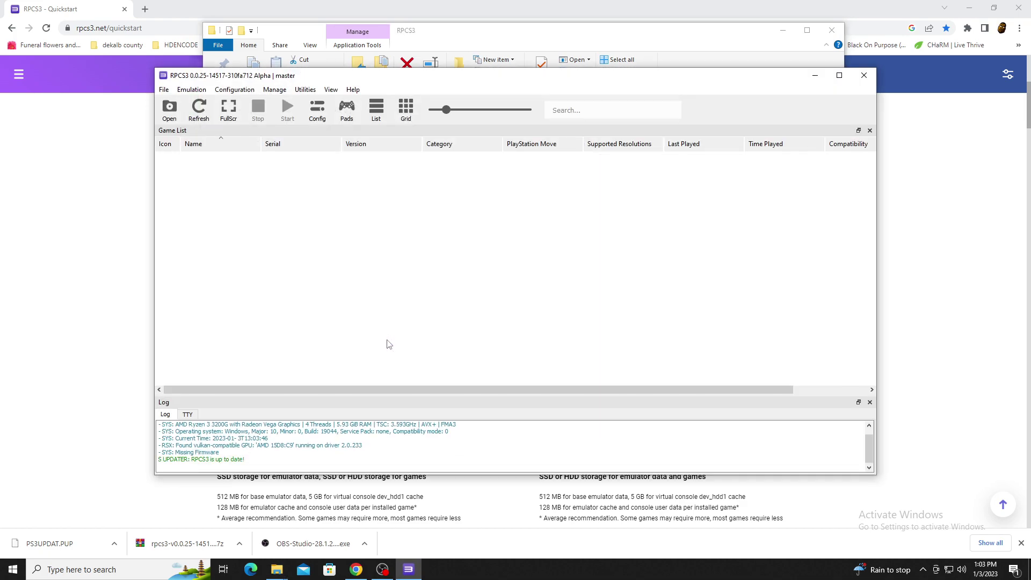
# Maximize RPCS3 and install the PlayStation 3 firmware from PS3UPDAT.PUP in the Downloads folder
pyautogui.click(529, 42)
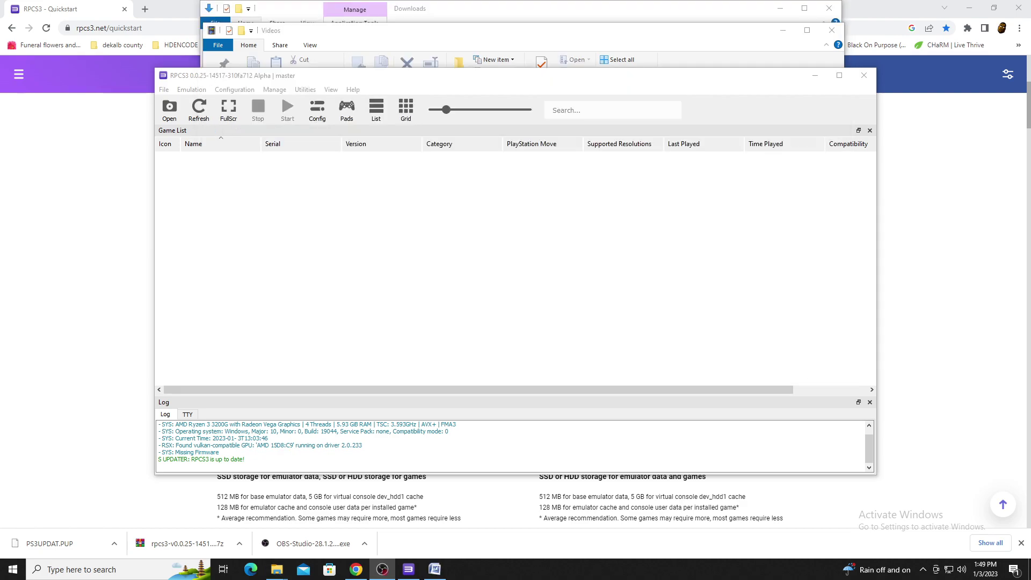
pyautogui.click(840, 76)
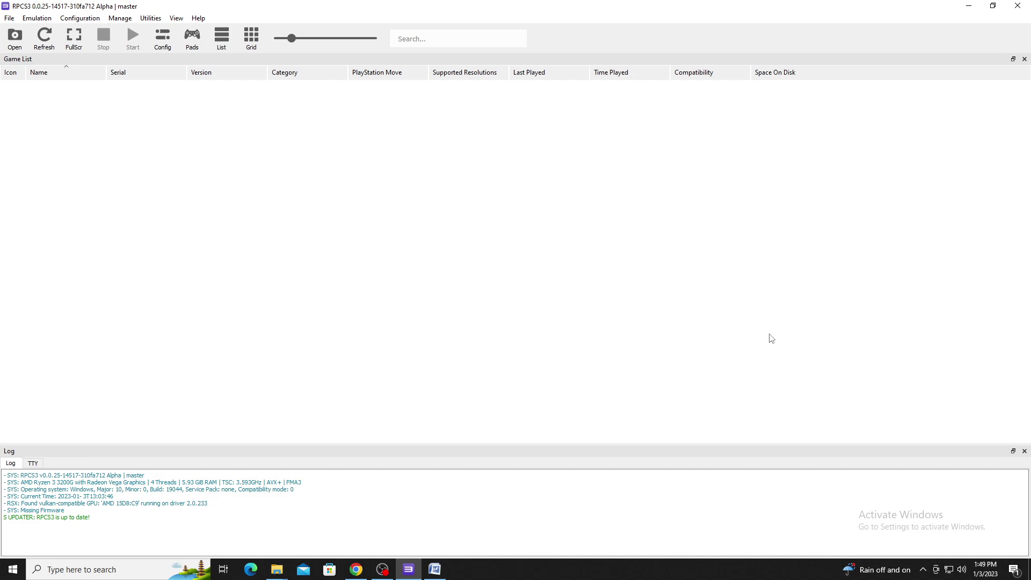
pyautogui.click(11, 19)
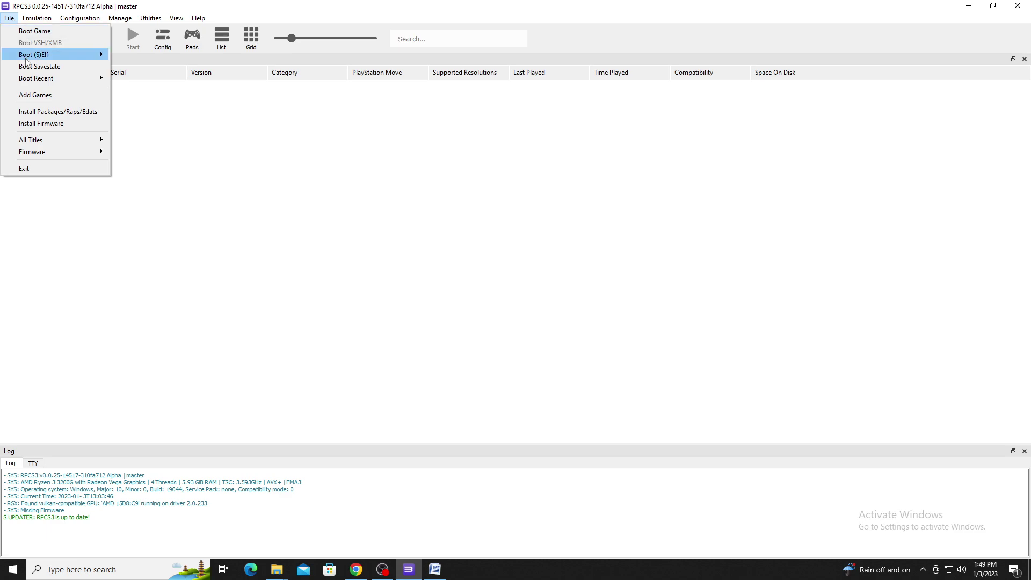
pyautogui.click(40, 124)
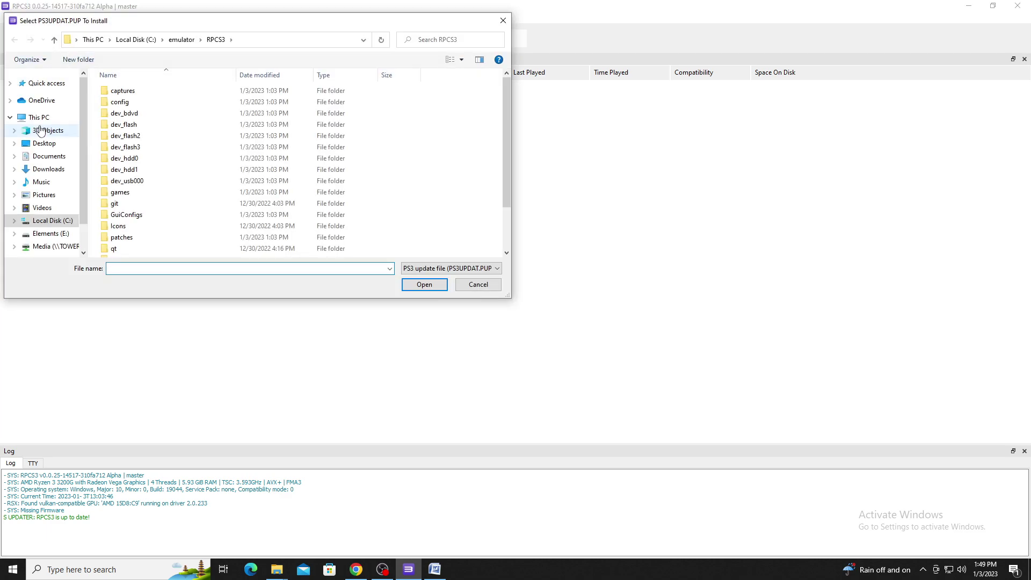
pyautogui.click(54, 171)
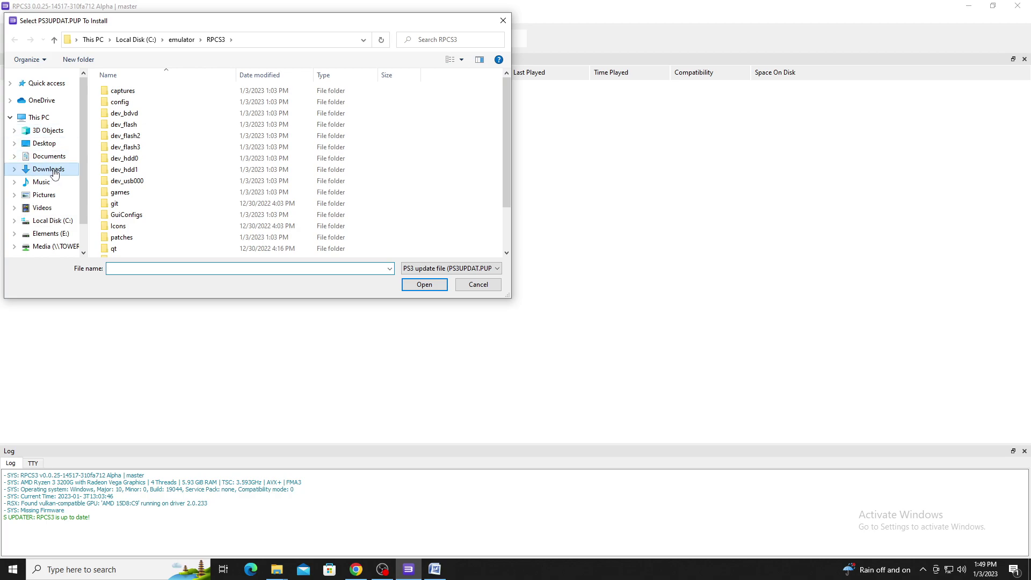
pyautogui.click(144, 105)
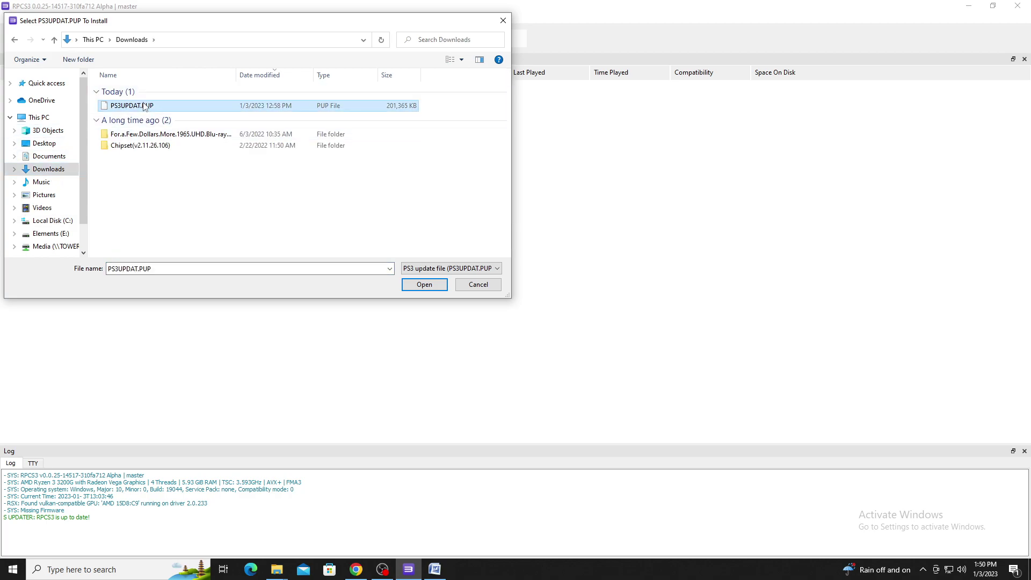
pyautogui.click(430, 285)
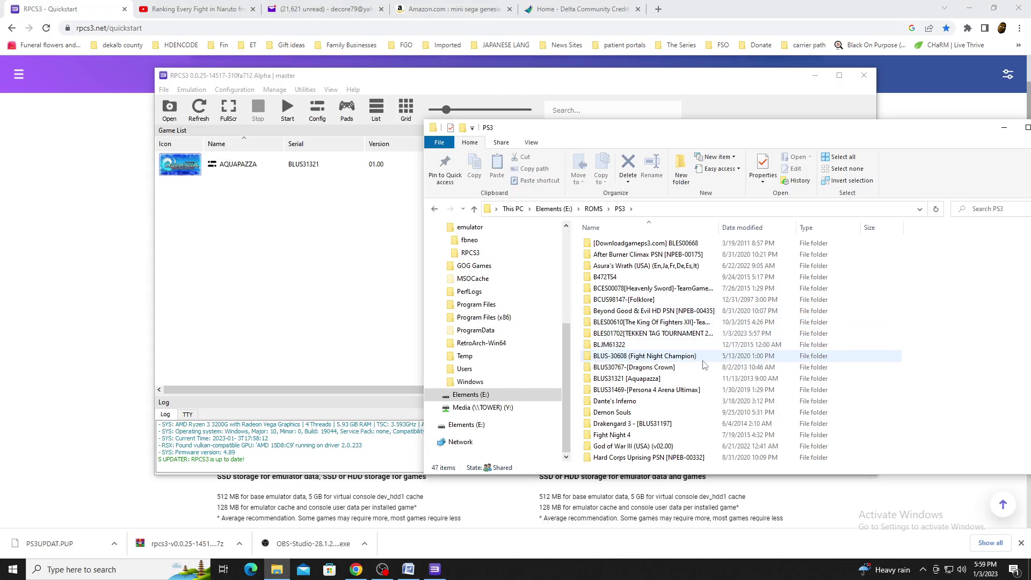
# Add the BLUS30767-[Dragons Crown] folder from ROMS\PS3 on the Elements (E:) drive to the RPCS3 game list
pyautogui.moveTo(699, 368); pyautogui.dragTo(338, 307)
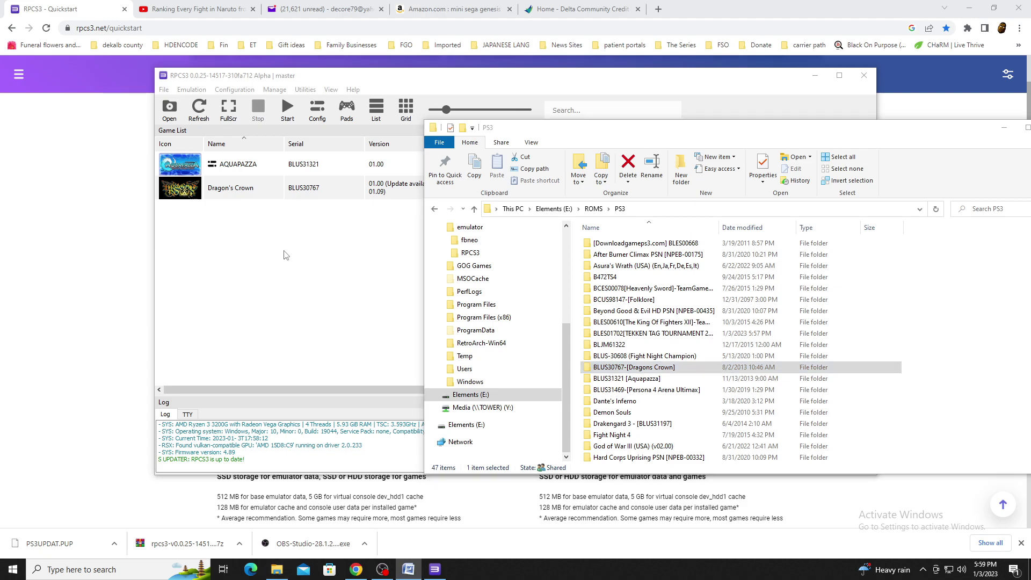
# Install After-Burner-Climax_Full.pkg from the After Burner Climax PSN folder in E:\ROMS\PS3 and accept the package installation
pyautogui.click(164, 90)
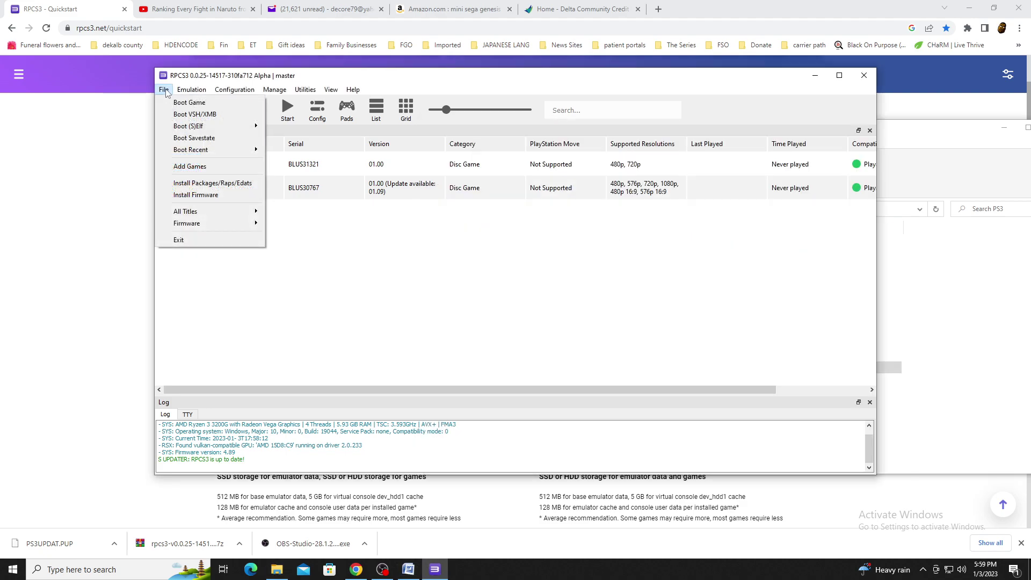
pyautogui.click(191, 183)
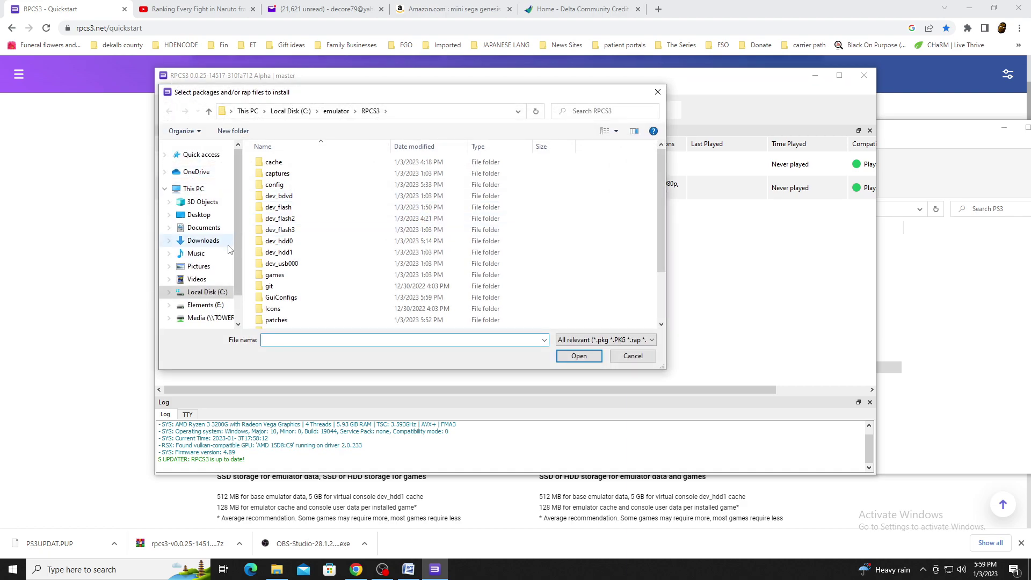
pyautogui.scroll(-1, 196, 253)
pyautogui.click(201, 266)
pyautogui.scroll(-2, 326, 248)
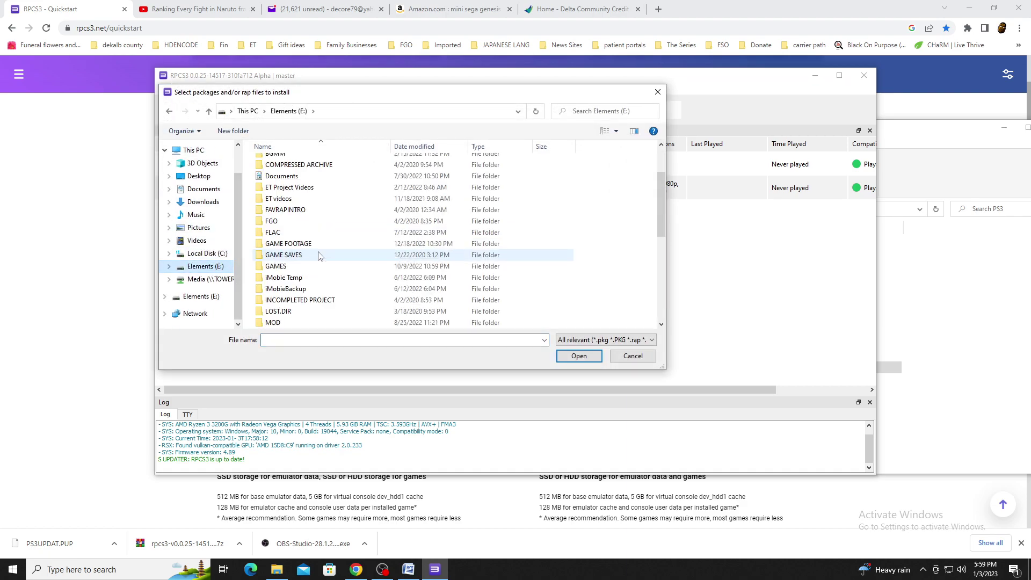
pyautogui.scroll(-2, 280, 271)
pyautogui.scroll(-3, 281, 271)
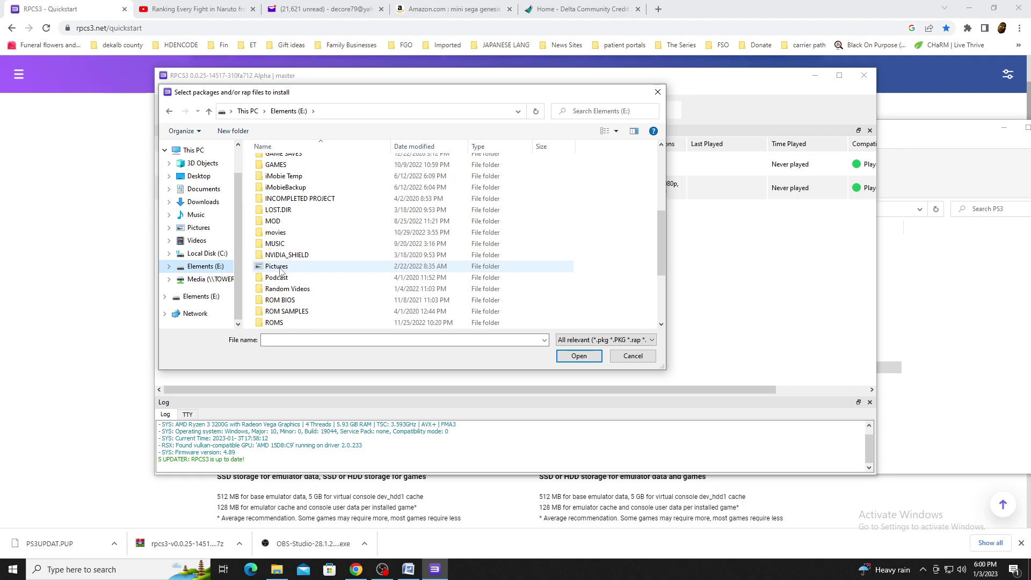
pyautogui.doubleClick(275, 256)
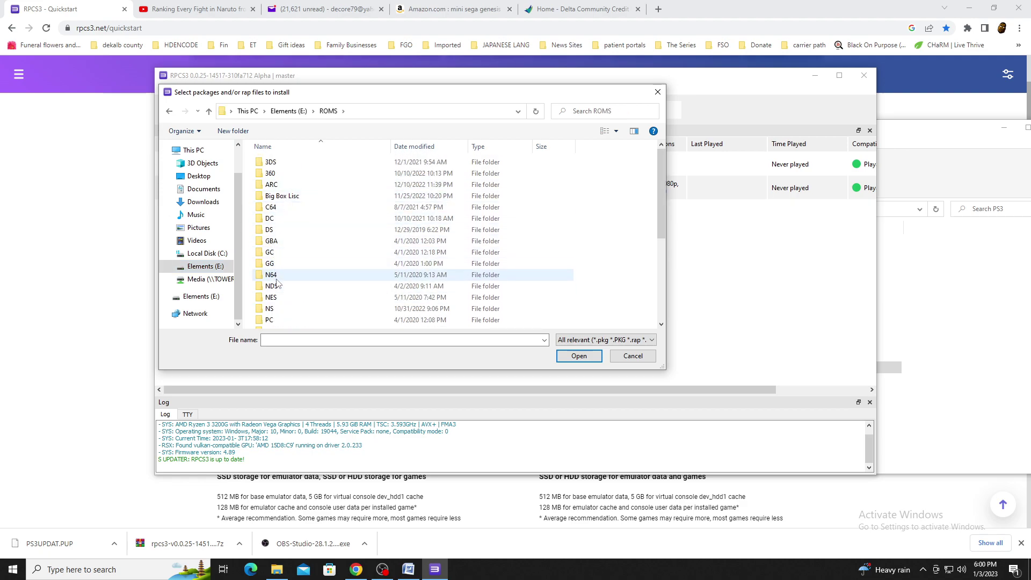
pyautogui.scroll(-2, 275, 276)
pyautogui.doubleClick(279, 288)
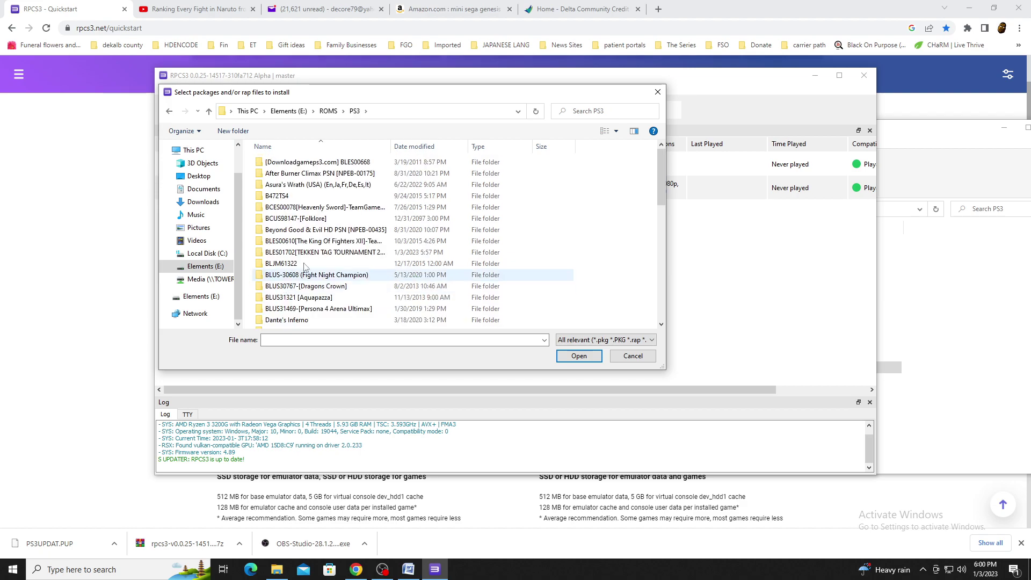
pyautogui.doubleClick(315, 176)
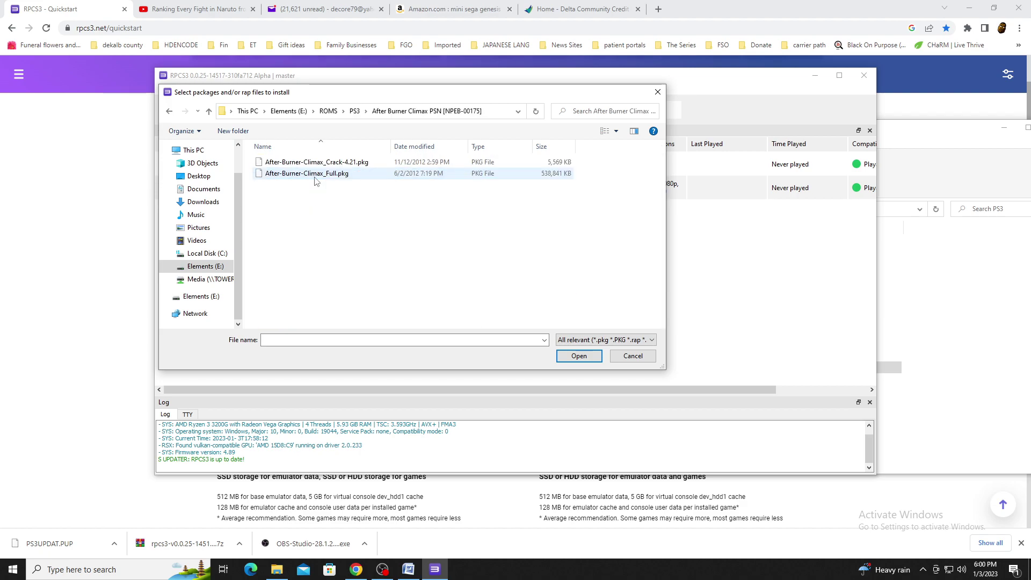
pyautogui.click(325, 176)
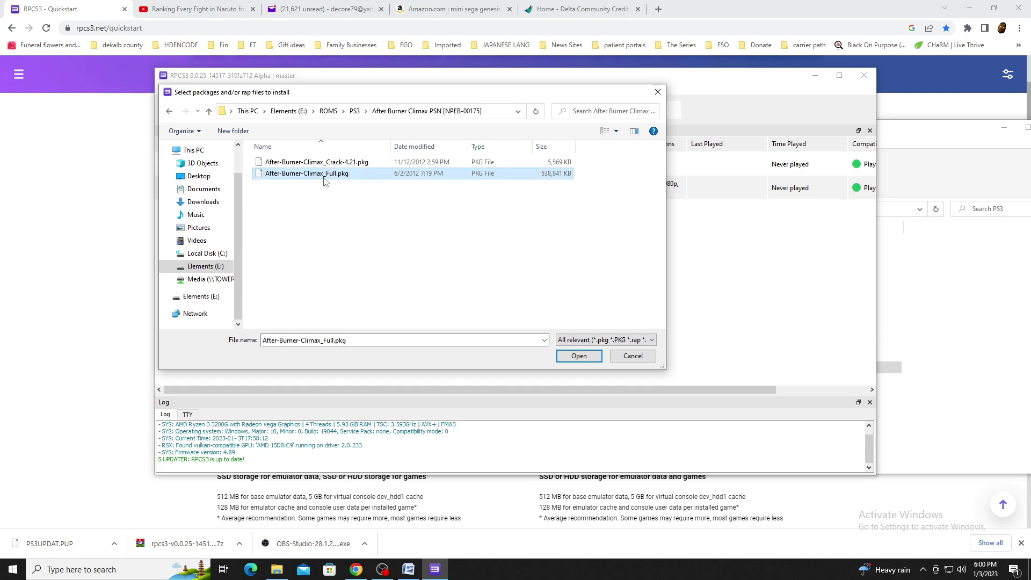
pyautogui.click(579, 356)
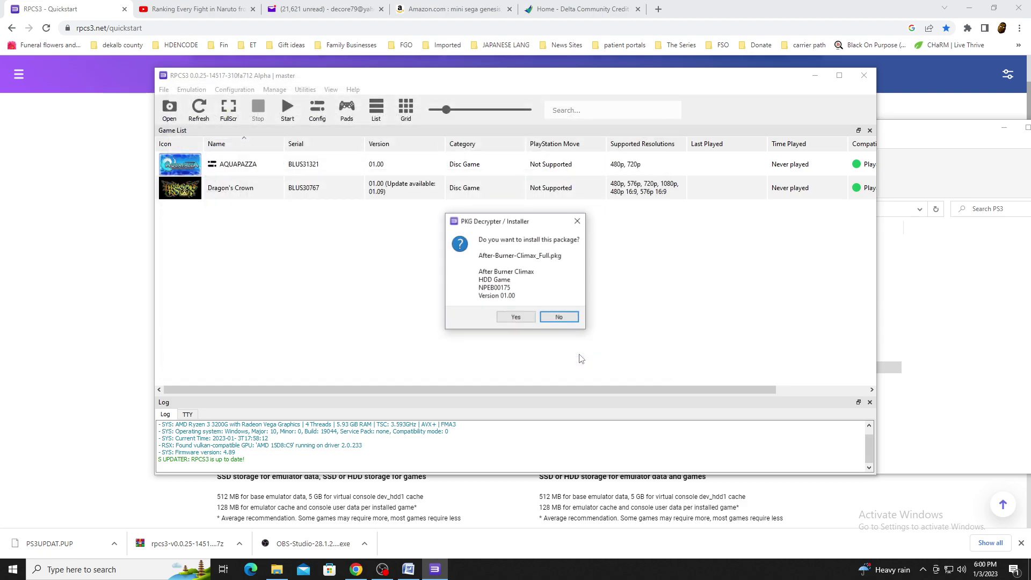
pyautogui.click(513, 318)
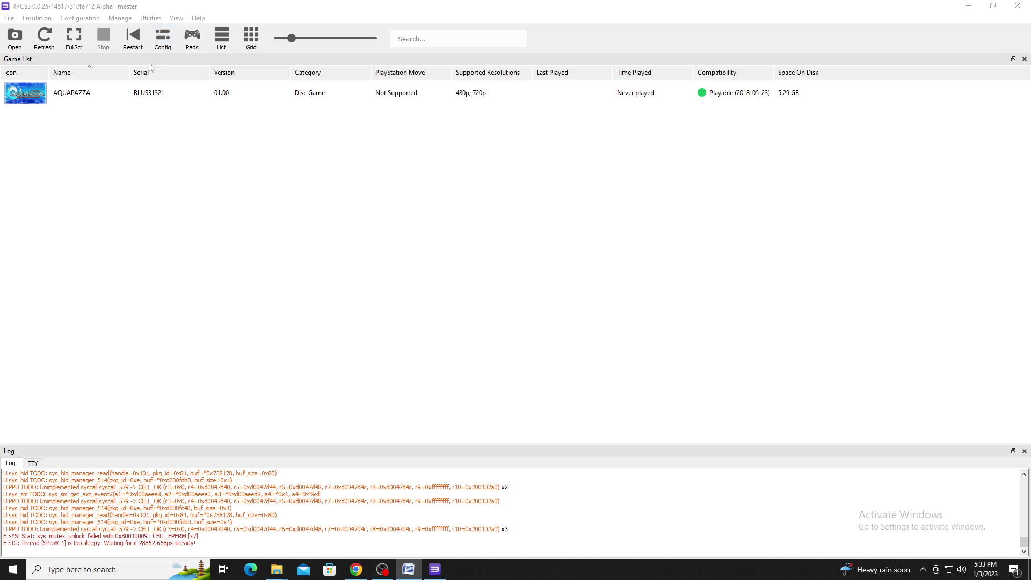
# Open a new custom configuration for the AQUAPAZZA game on its CPU settings
pyautogui.rightClick(99, 98)
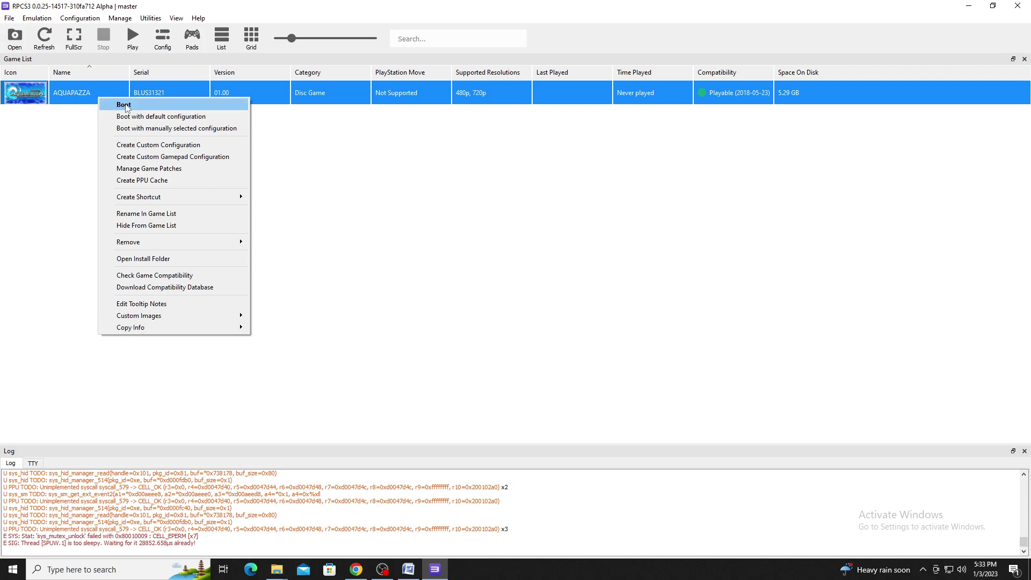
pyautogui.click(148, 148)
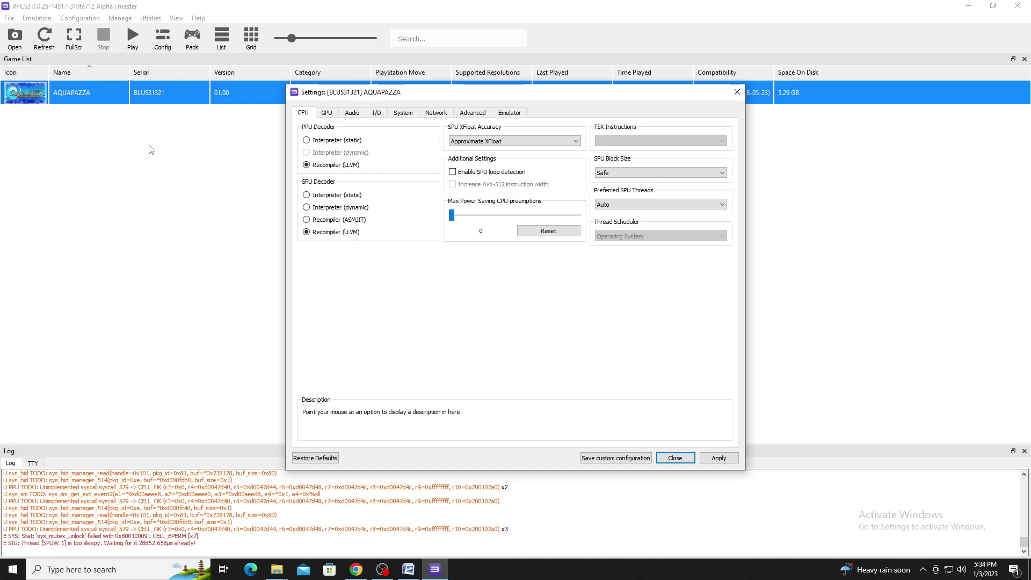
pyautogui.click(307, 221)
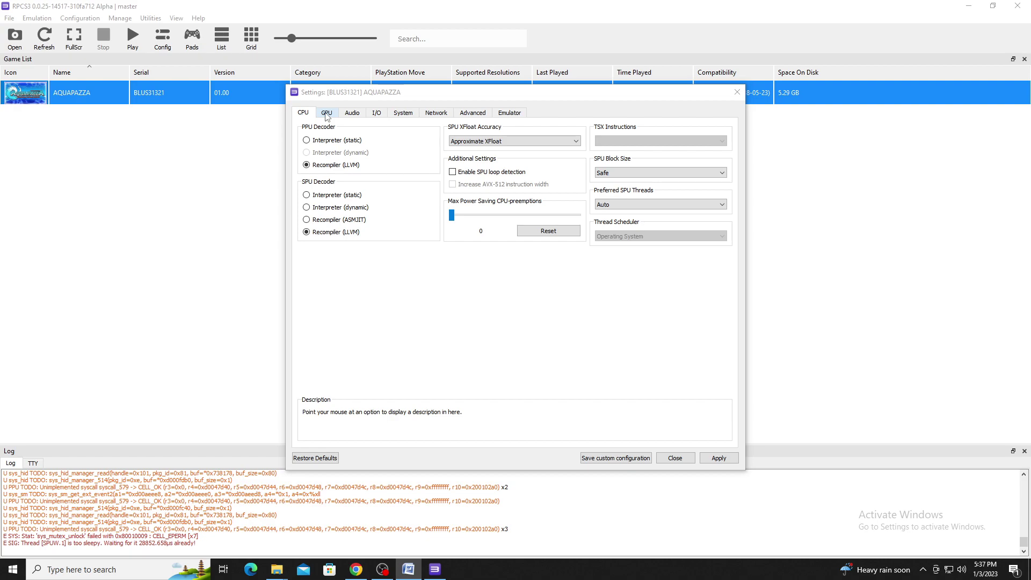
# Examine the renderer and default resolution options in the GPU settings, keeping Vulkan and 1280x720 (Recommended)
pyautogui.click(326, 114)
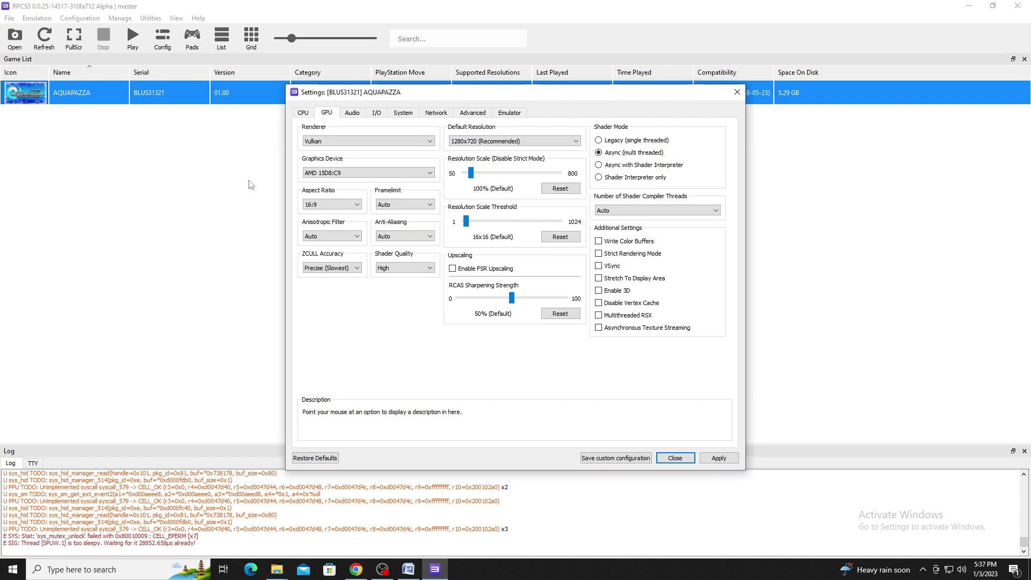
pyautogui.click(358, 143)
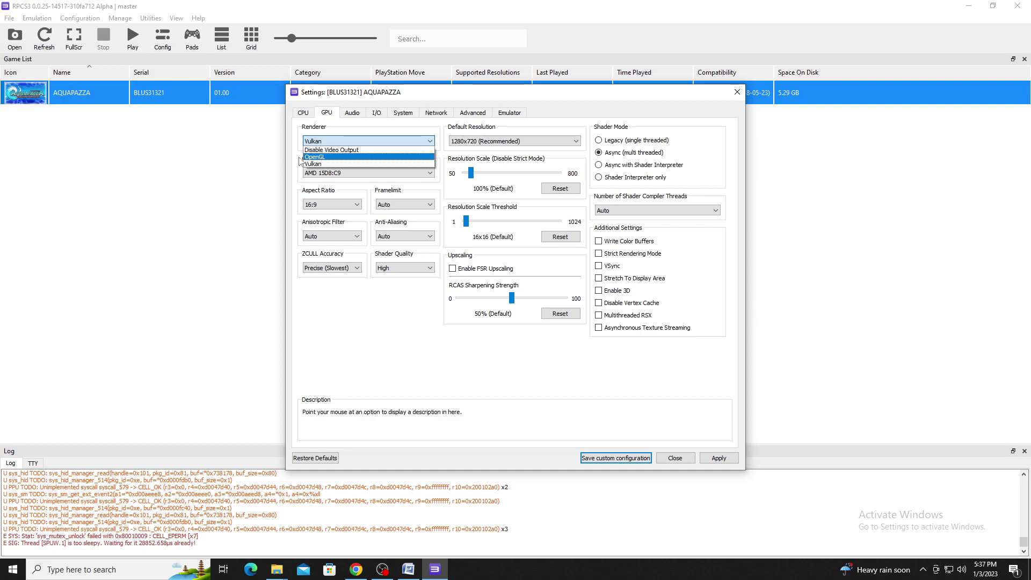
pyautogui.click(431, 142)
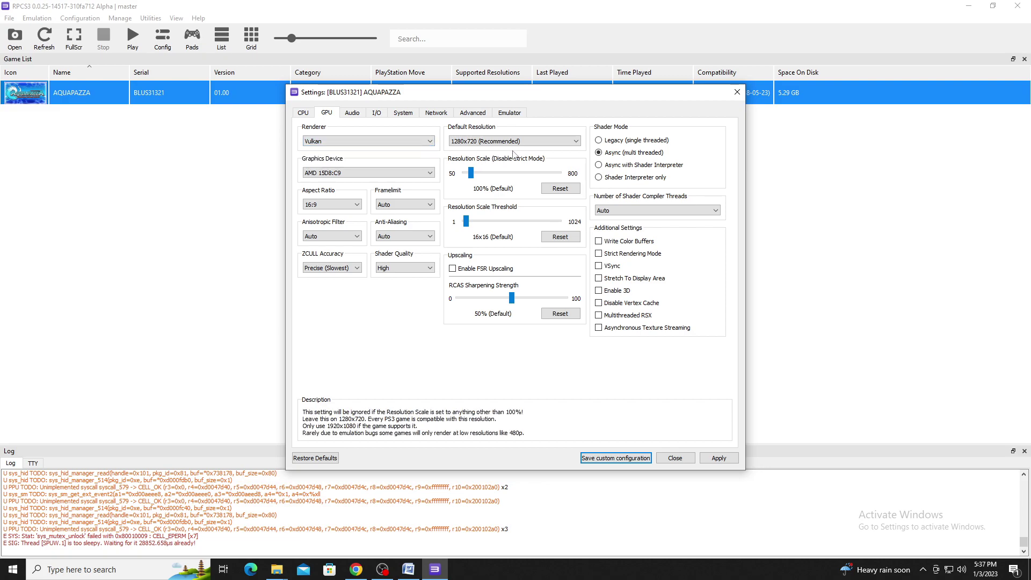
pyautogui.click(575, 147)
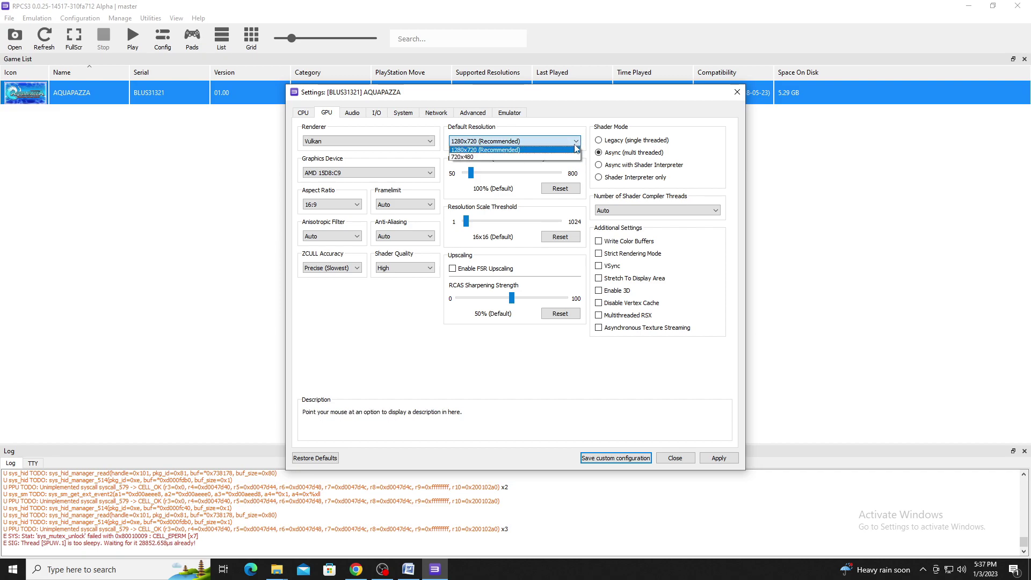
pyautogui.click(563, 149)
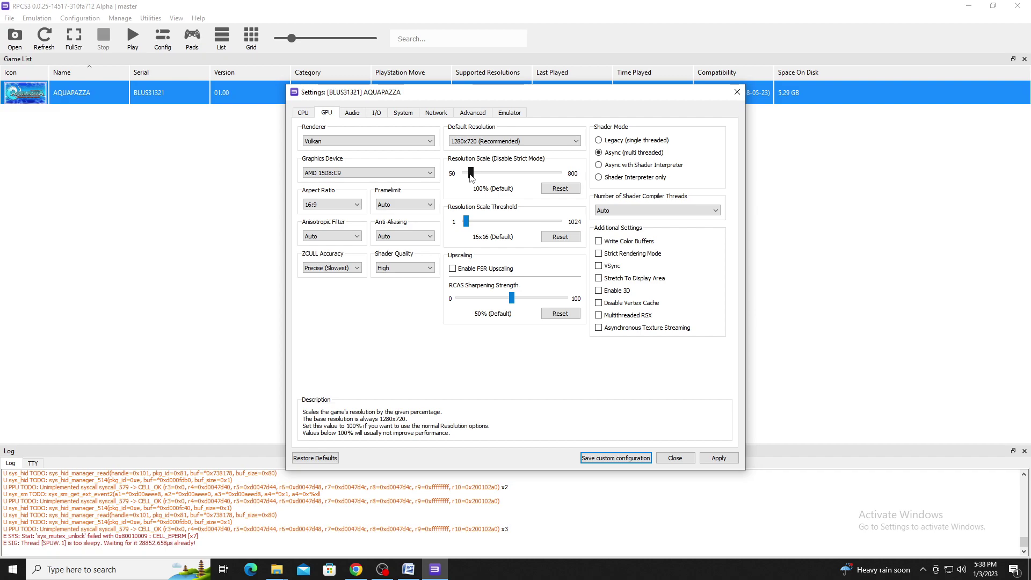
# Set the resolution scale to 150% (1920x1080) and enable FSR upscaling
pyautogui.moveTo(470, 177); pyautogui.dragTo(476, 178)
pyautogui.moveTo(467, 225)
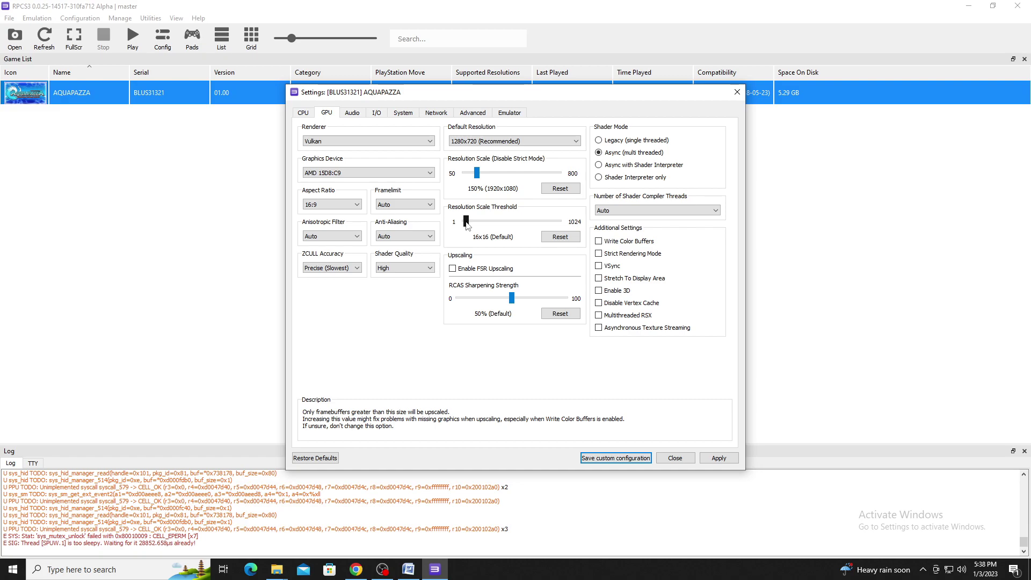
pyautogui.click(452, 269)
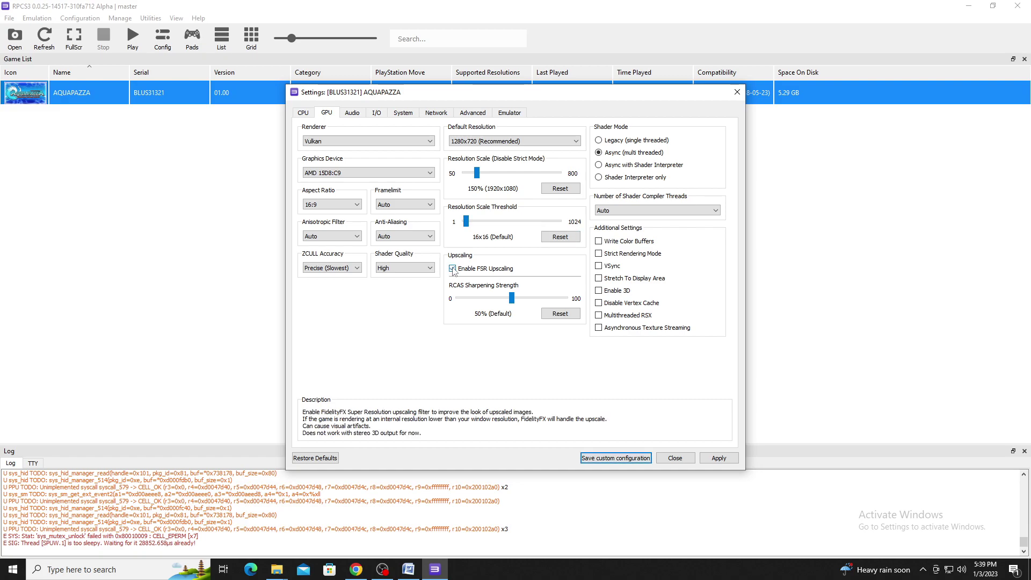
pyautogui.moveTo(452, 286)
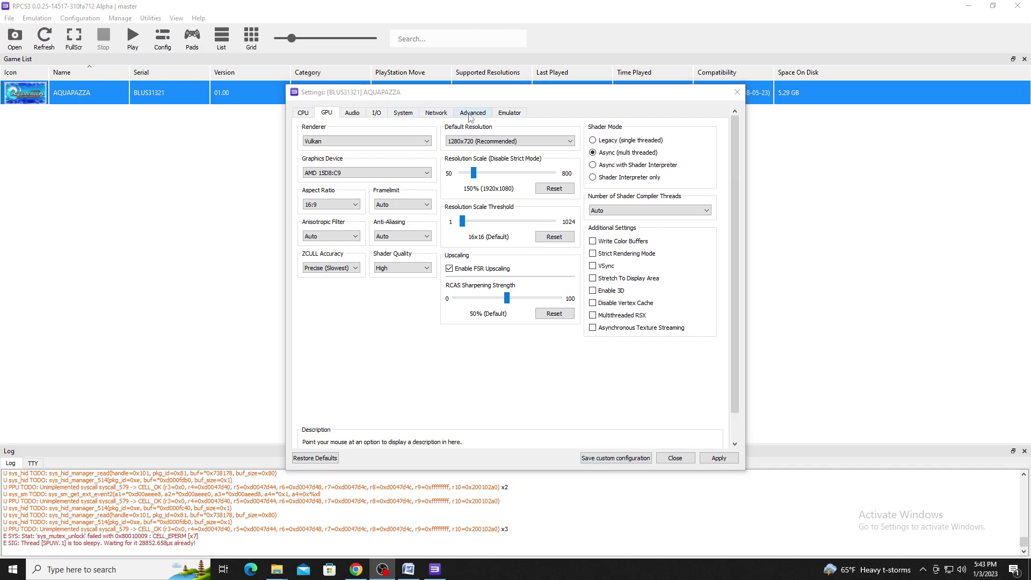
# Try raising the VBlank frequency to 120 Hz and beyond in the advanced settings, and reset it to its default
pyautogui.click(471, 114)
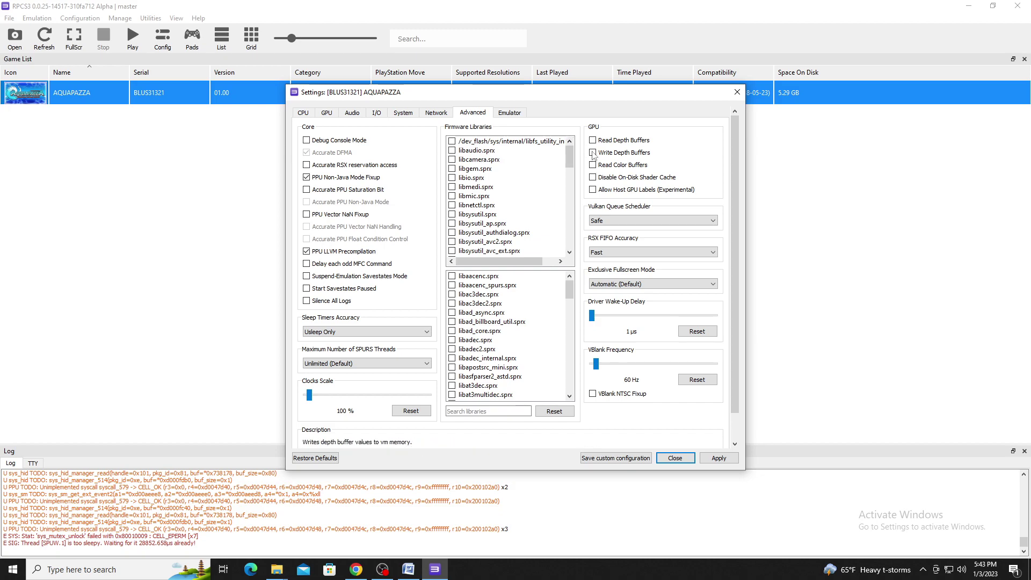
pyautogui.click(599, 368)
pyautogui.moveTo(598, 367); pyautogui.dragTo(603, 368)
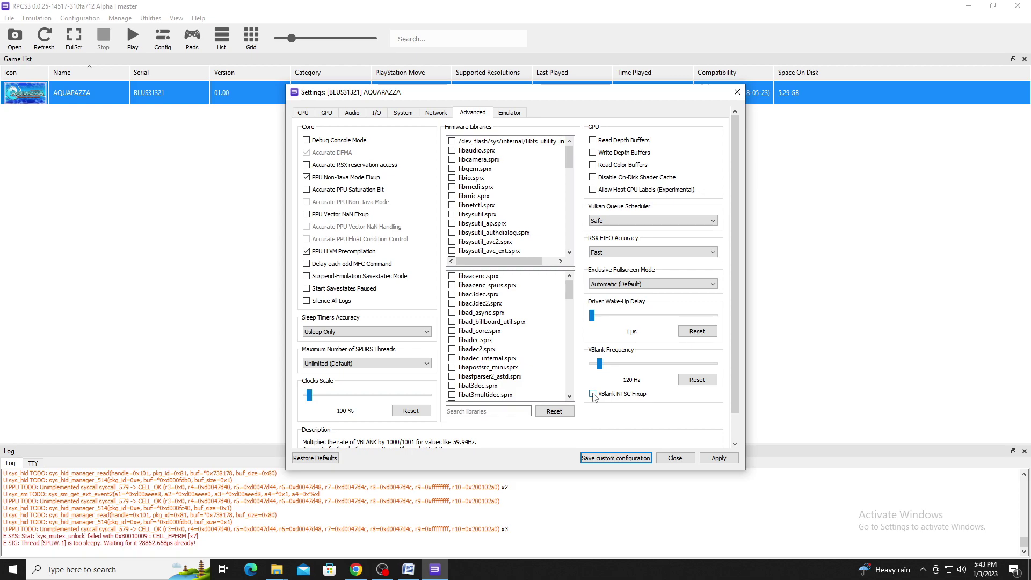
pyautogui.click(600, 366)
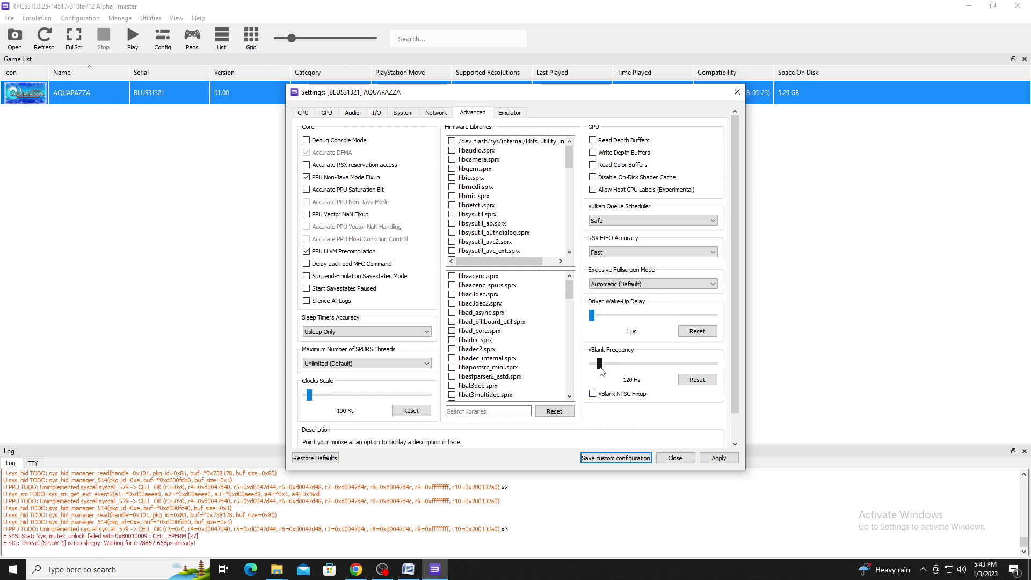
pyautogui.moveTo(601, 370); pyautogui.dragTo(609, 371)
pyautogui.click(697, 380)
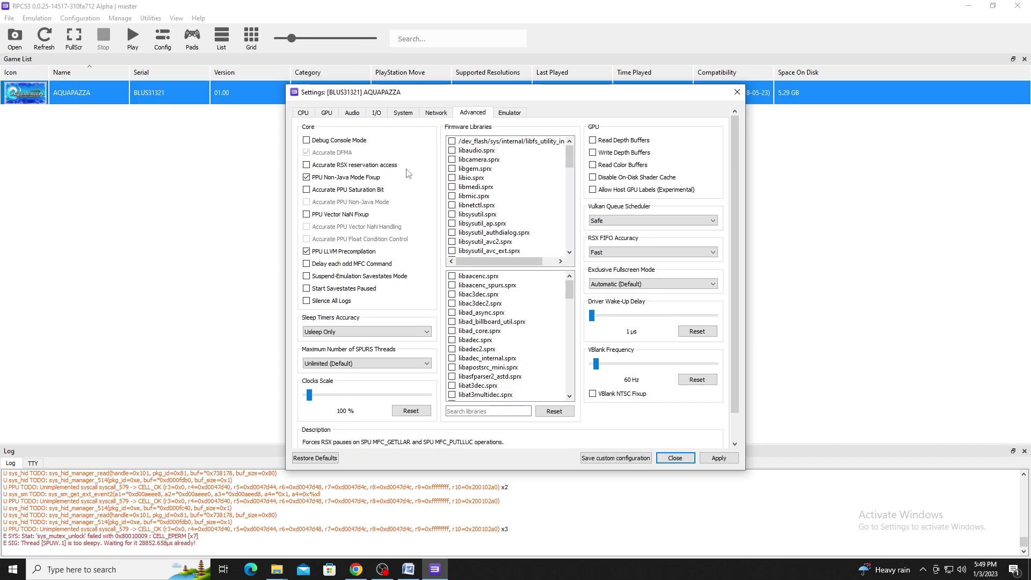
# Enable the performance overlay with its framerate and frametime graphs, and save the custom configuration for AQUAPAZZA
pyautogui.click(505, 114)
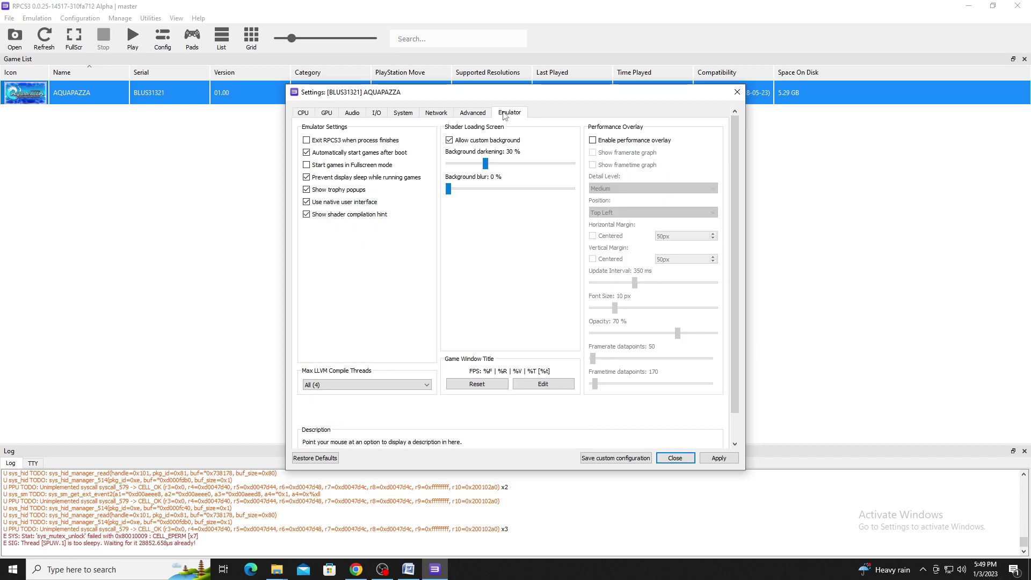
pyautogui.click(610, 142)
pyautogui.click(597, 153)
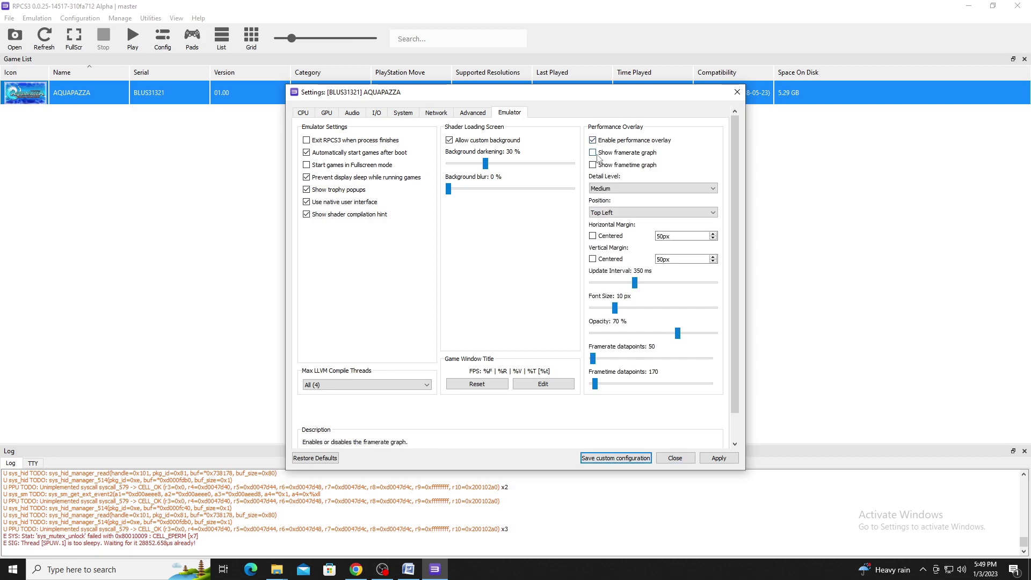
pyautogui.click(594, 165)
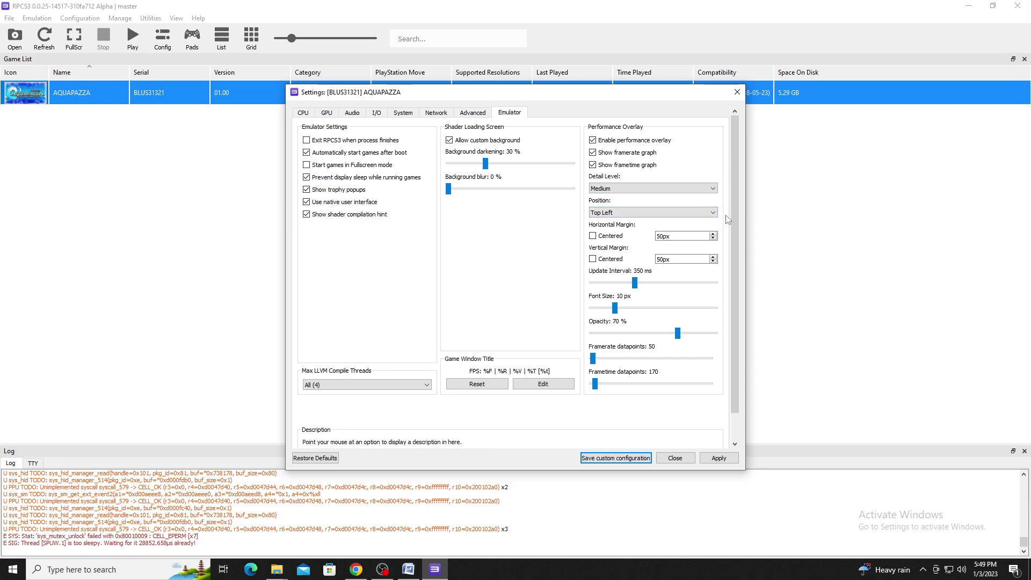
pyautogui.click(617, 458)
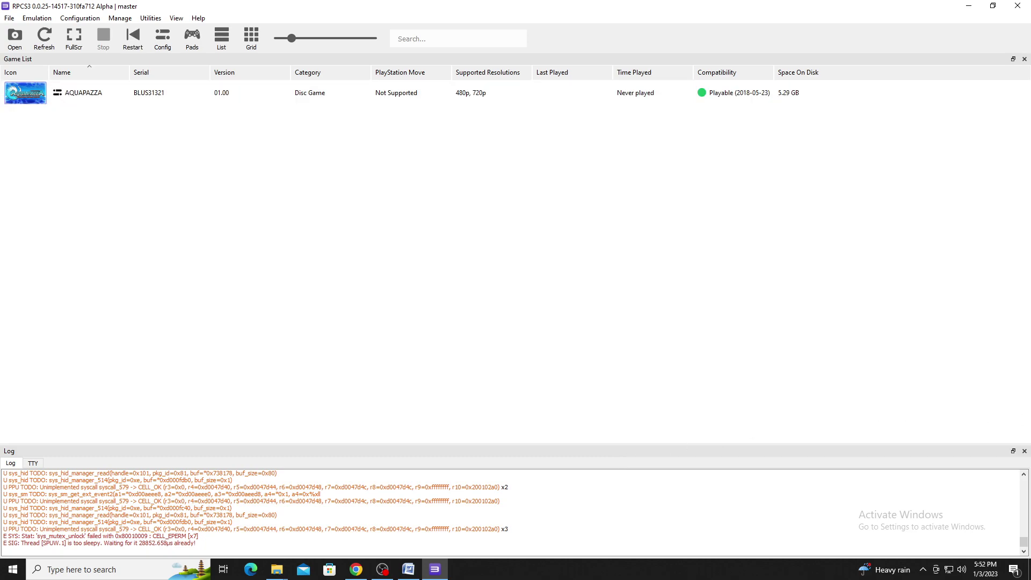
# Open the game patch manager and update the patch file with the newly available patches
pyautogui.click(120, 18)
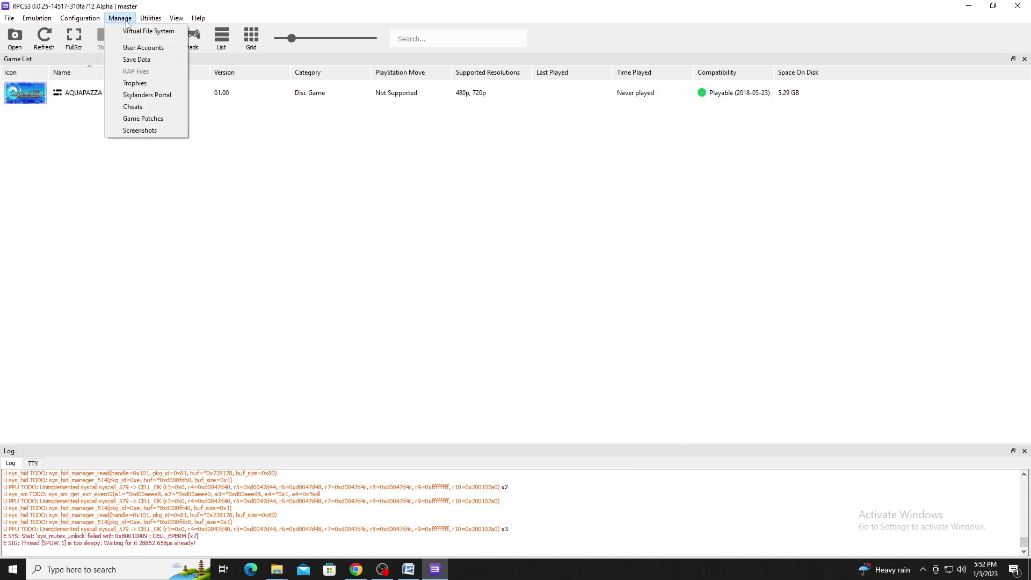
pyautogui.click(138, 119)
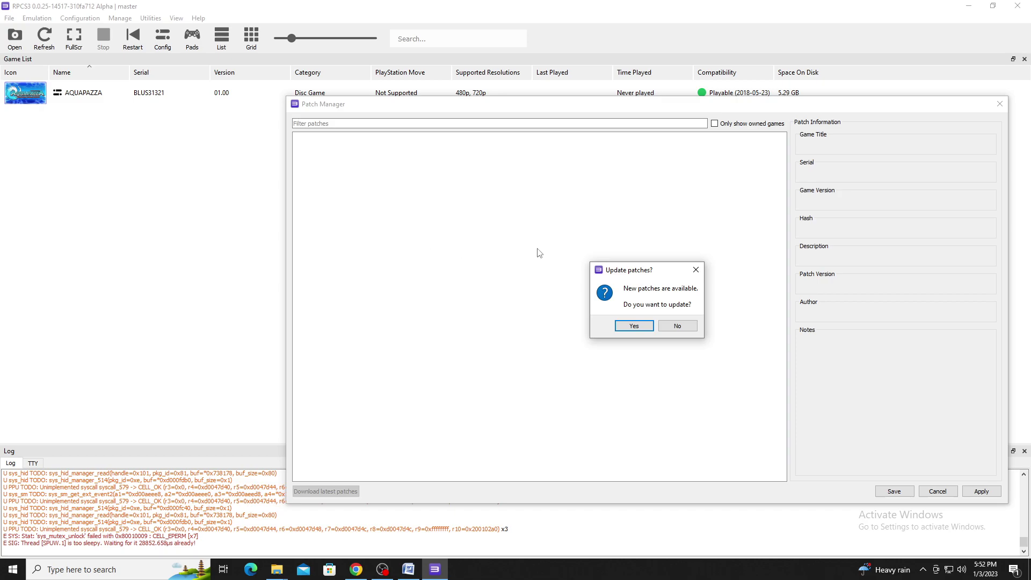
pyautogui.click(643, 327)
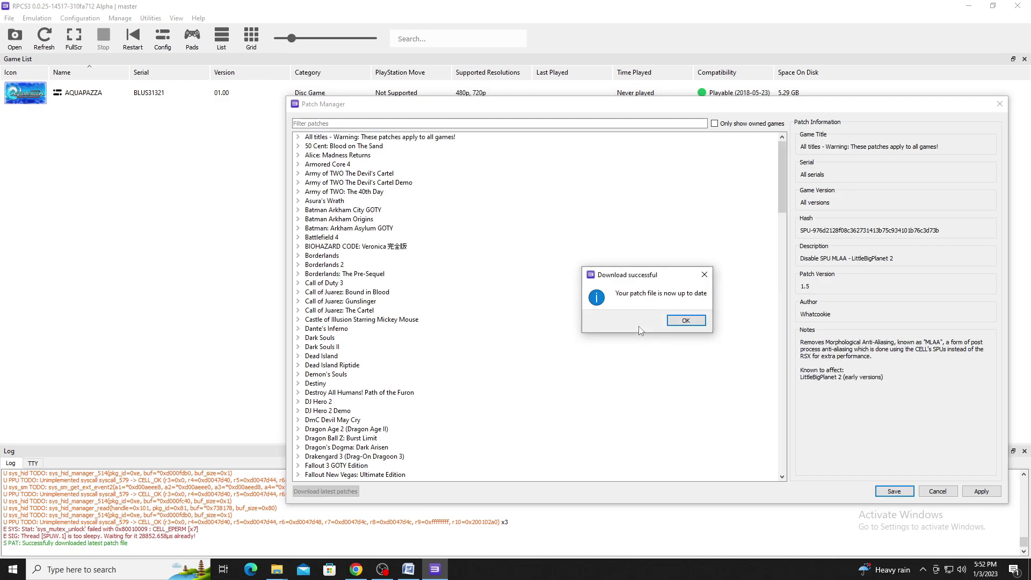
pyautogui.click(686, 321)
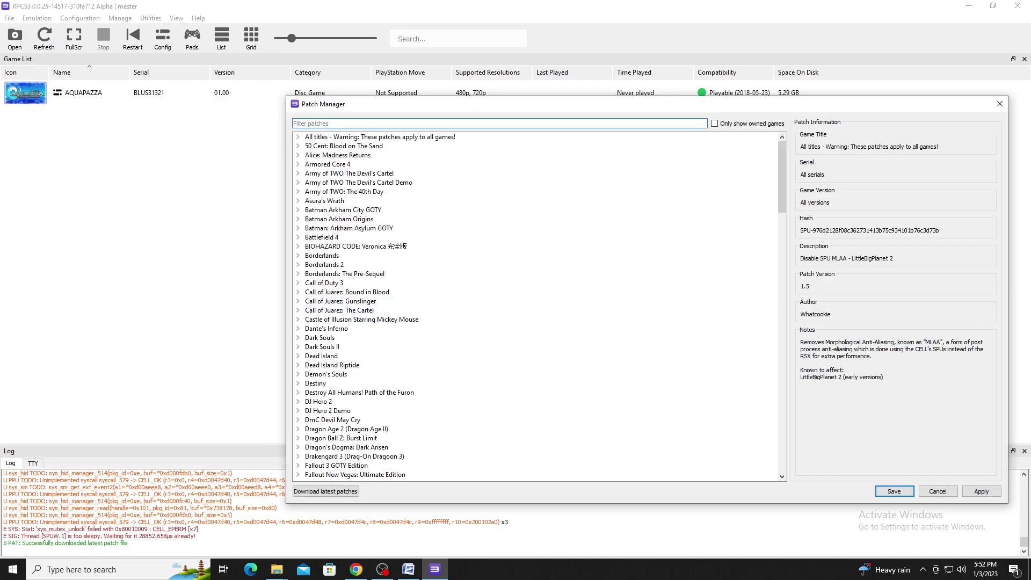
pyautogui.hotkey('alt', 'Tab')
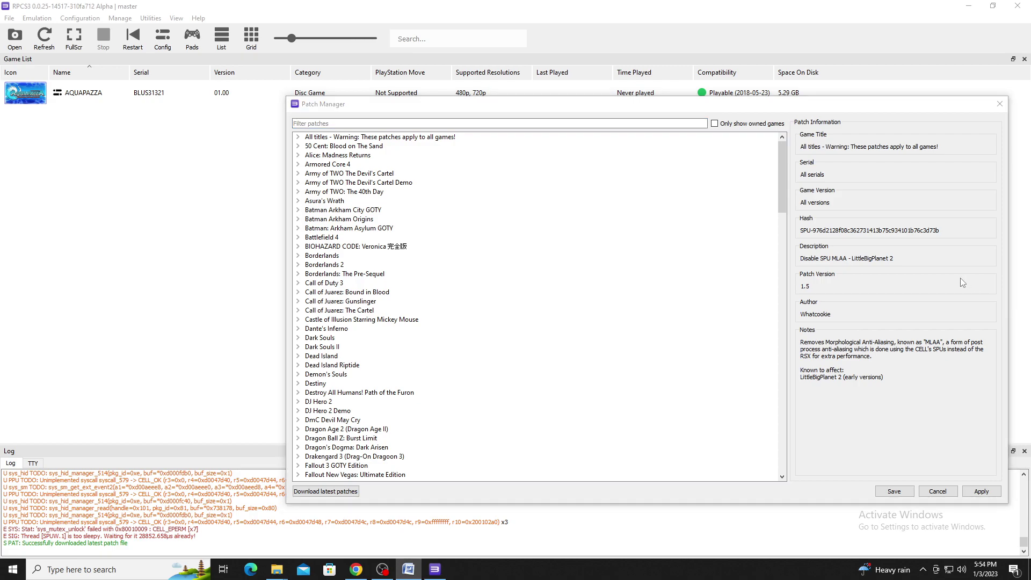
# Try the owned-games filter on the patch list, and select the Unlock FPS patch for Army of TWO: The 40th Day BLES00659 v.01.00
pyautogui.click(715, 124)
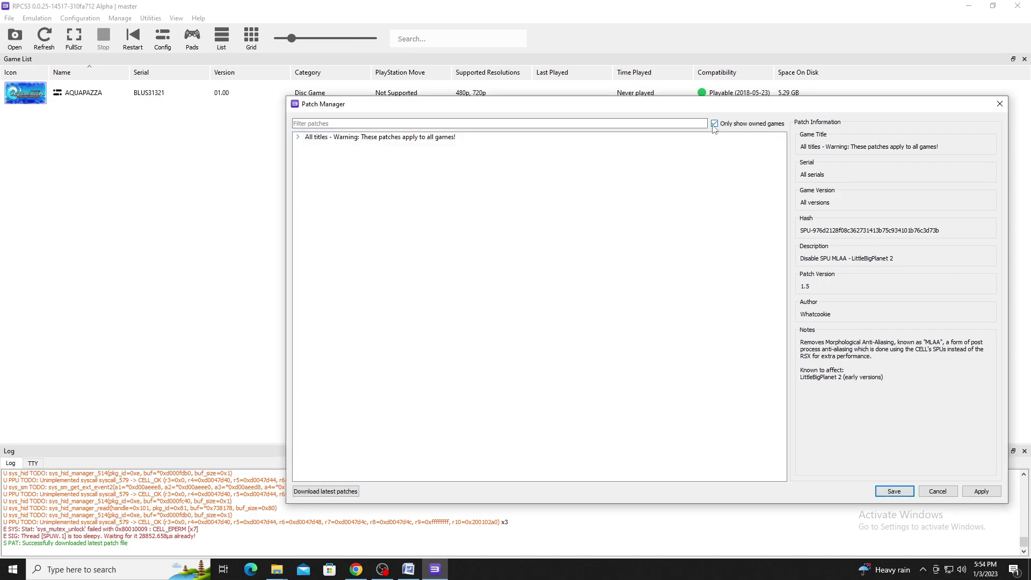
pyautogui.click(715, 124)
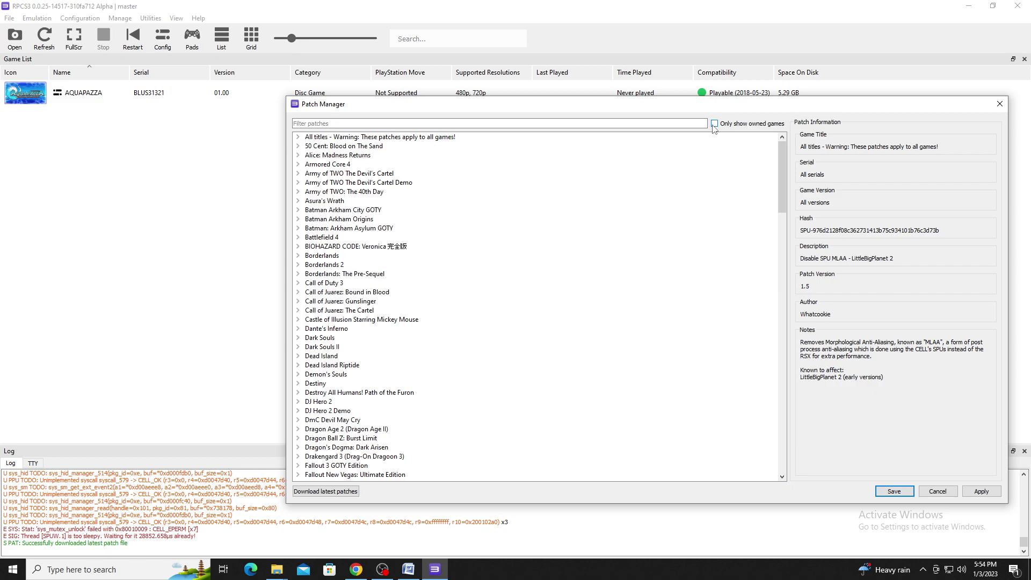
pyautogui.click(298, 192)
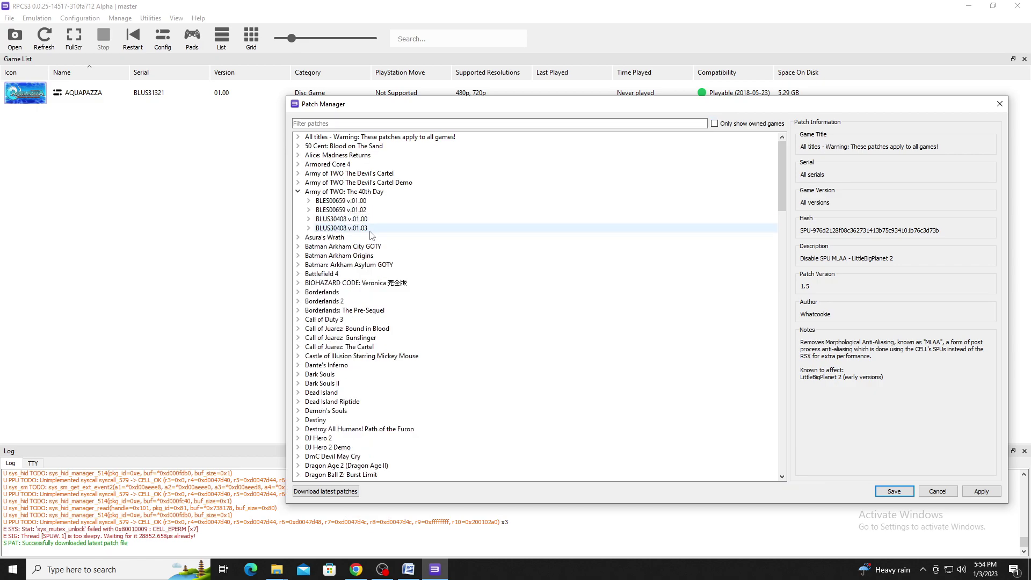
pyautogui.click(309, 201)
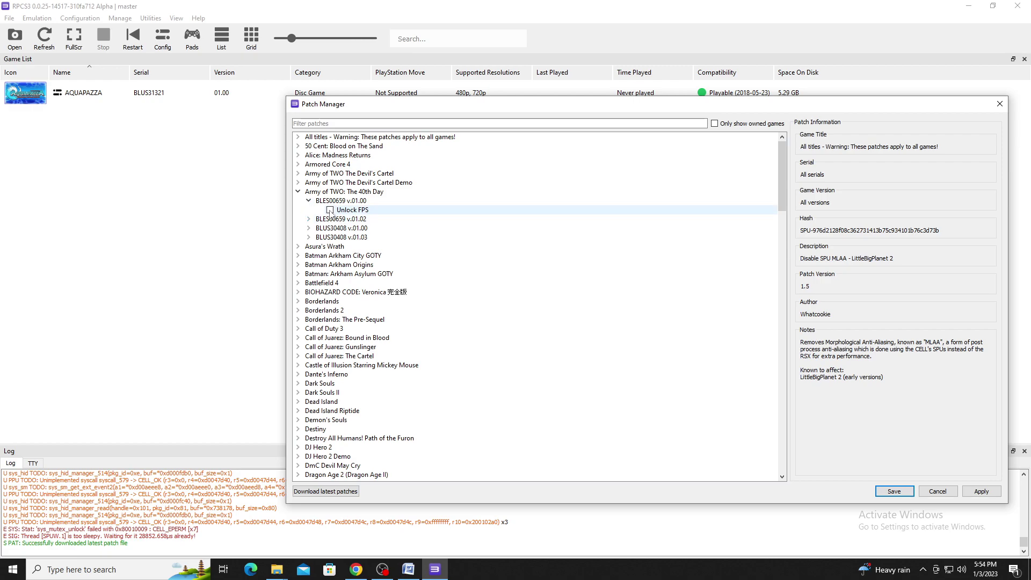
pyautogui.click(330, 210)
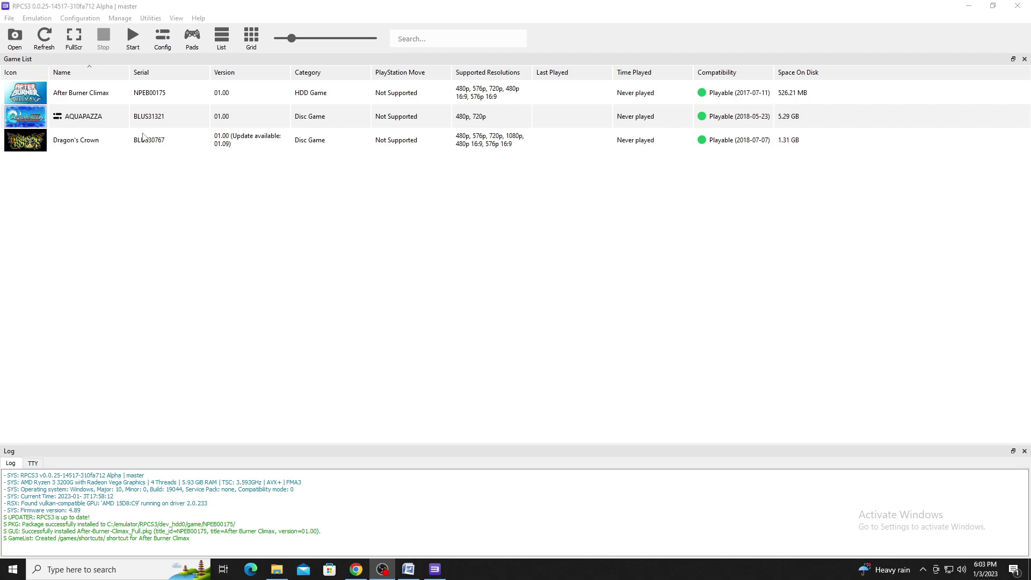
# Launch AQUAPAZZA to test its custom configuration, and exit the game
pyautogui.click(89, 119)
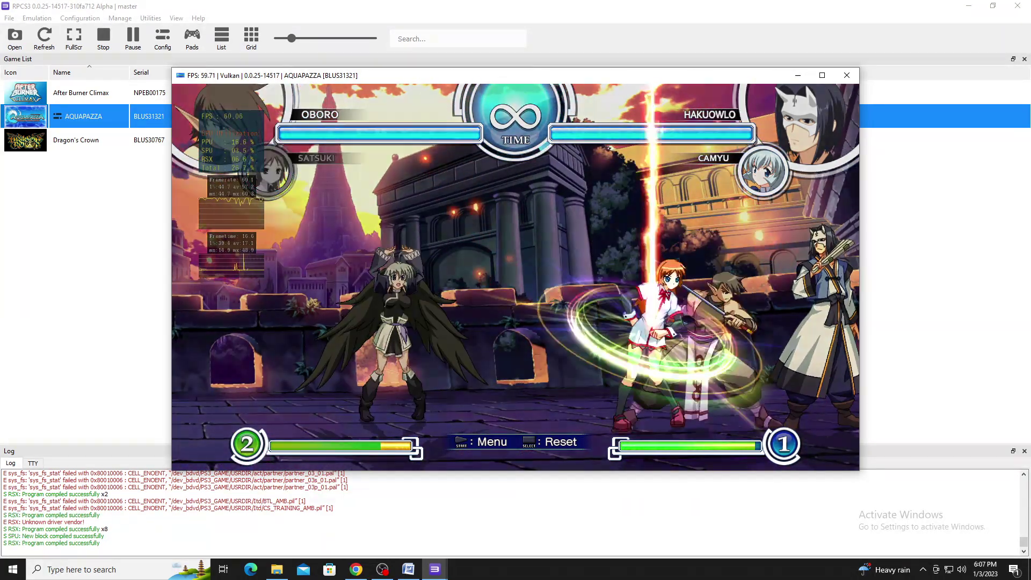
pyautogui.click(847, 75)
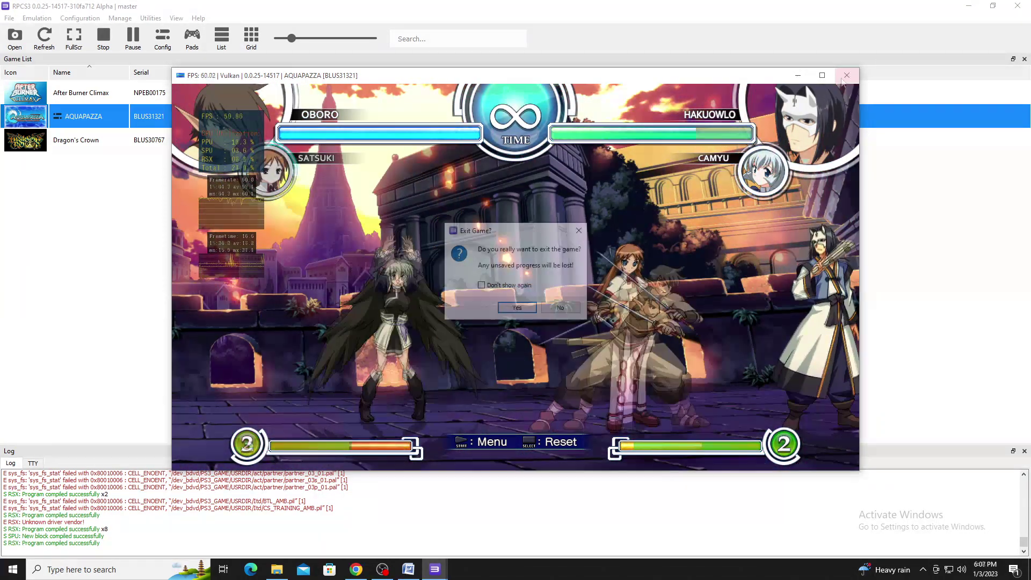
pyautogui.click(517, 310)
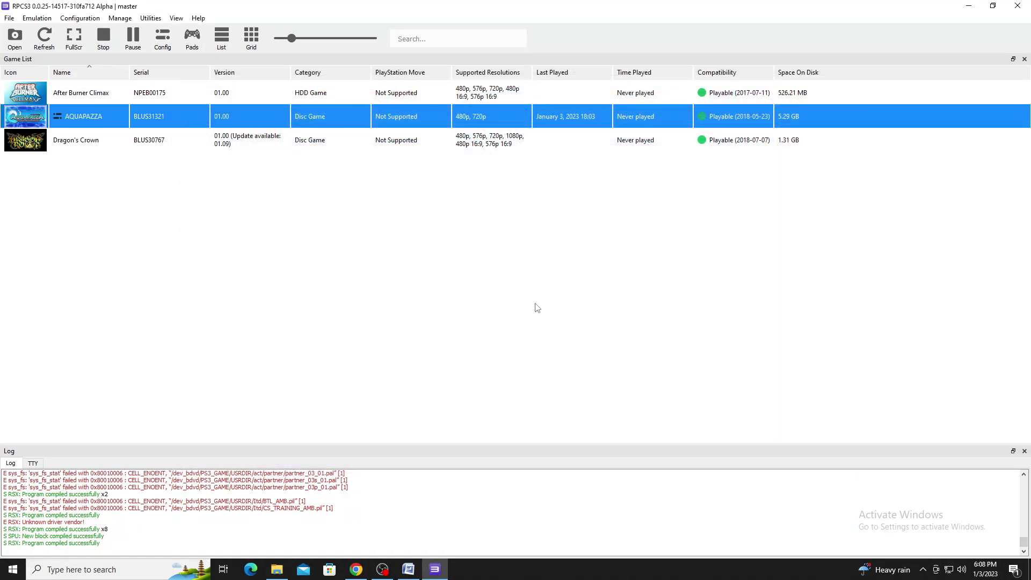
pyautogui.hotkey('alt', 'Tab')
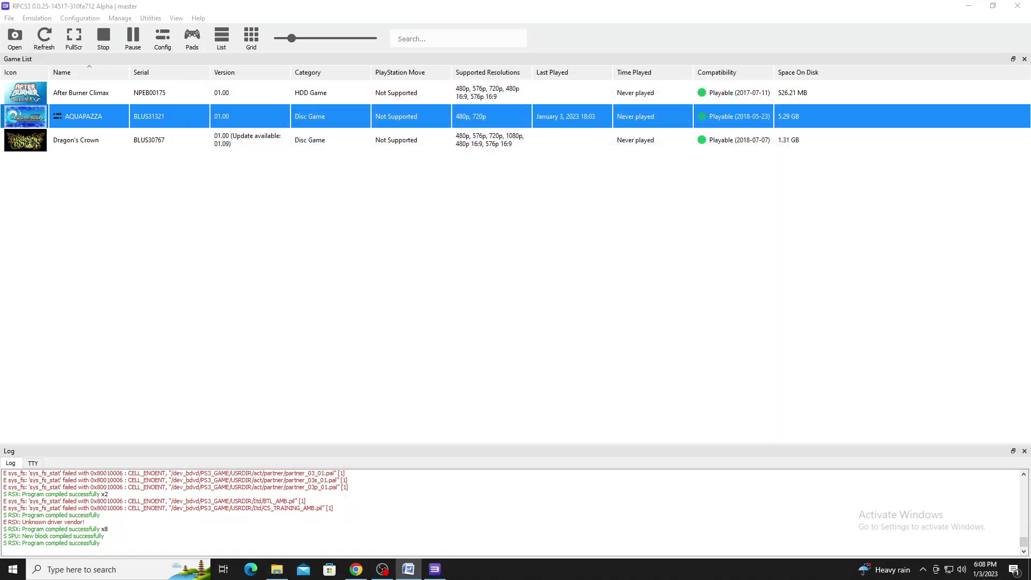